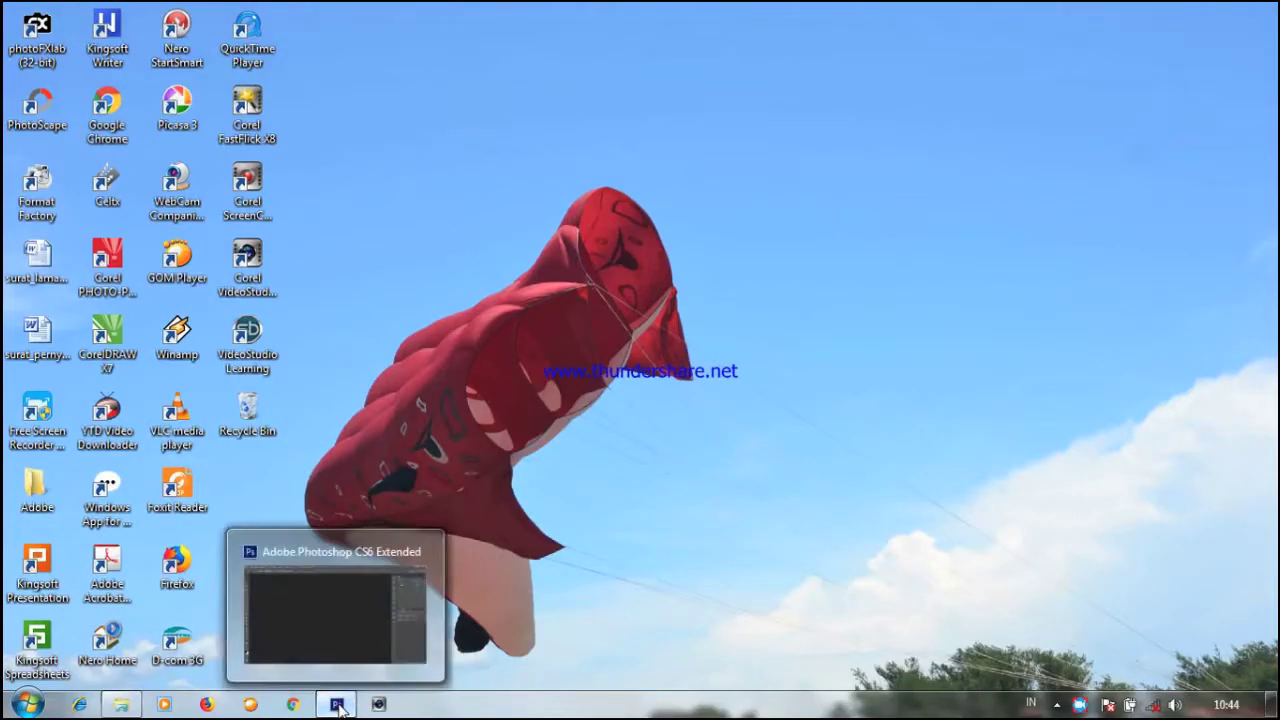
Step: Restore the empty Photoshop window once the title card finishes
click(338, 705)
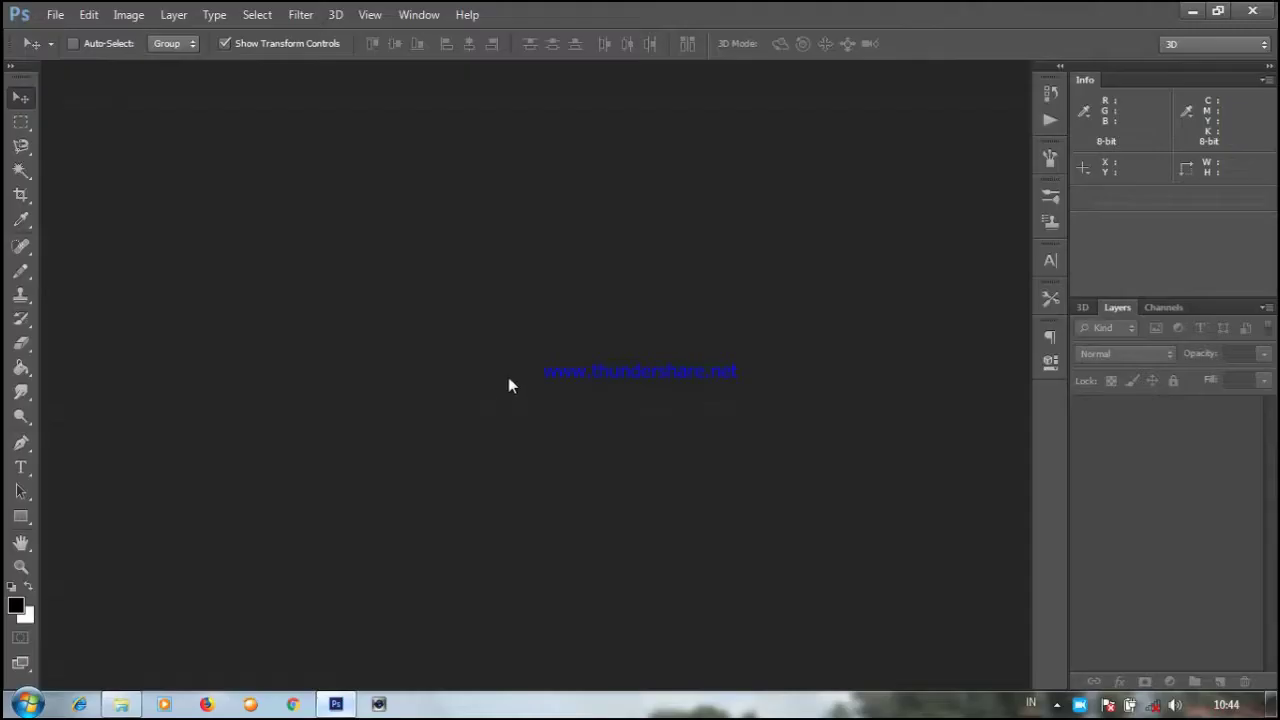
Step: Create a new 800 x 600 pixel document, Untitled-1, from the Web preset
click(56, 15)
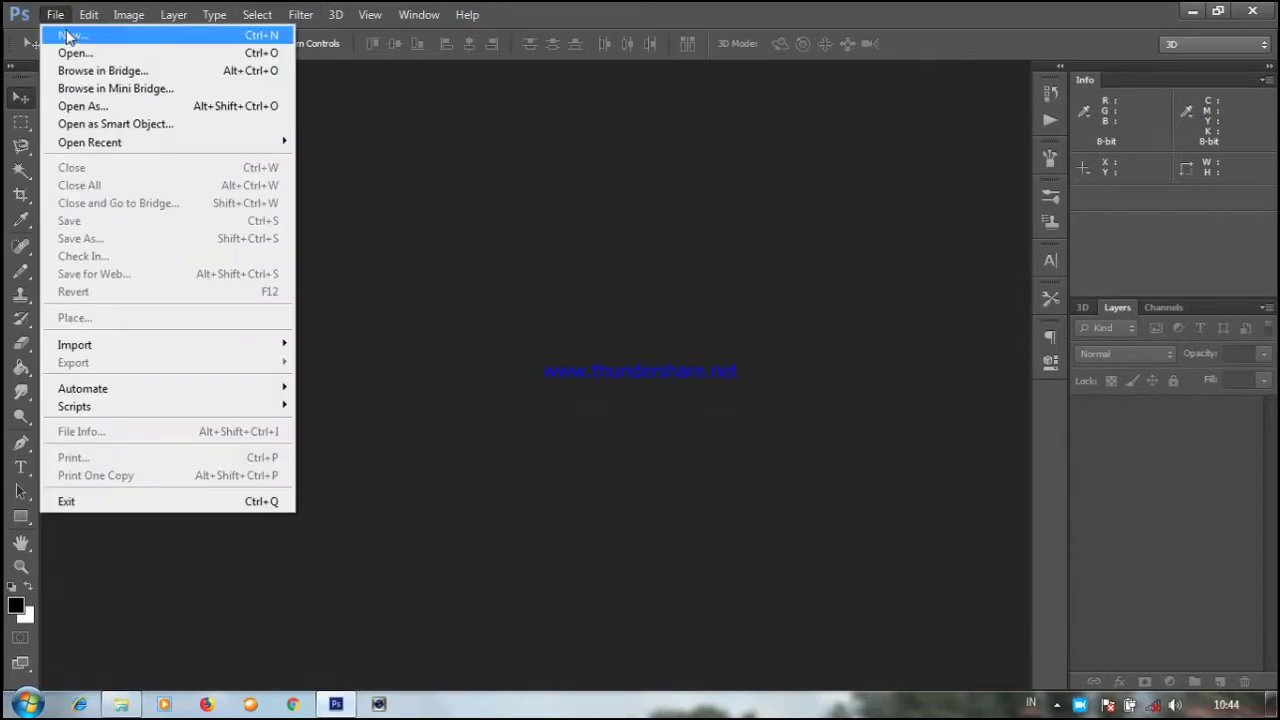
click(66, 35)
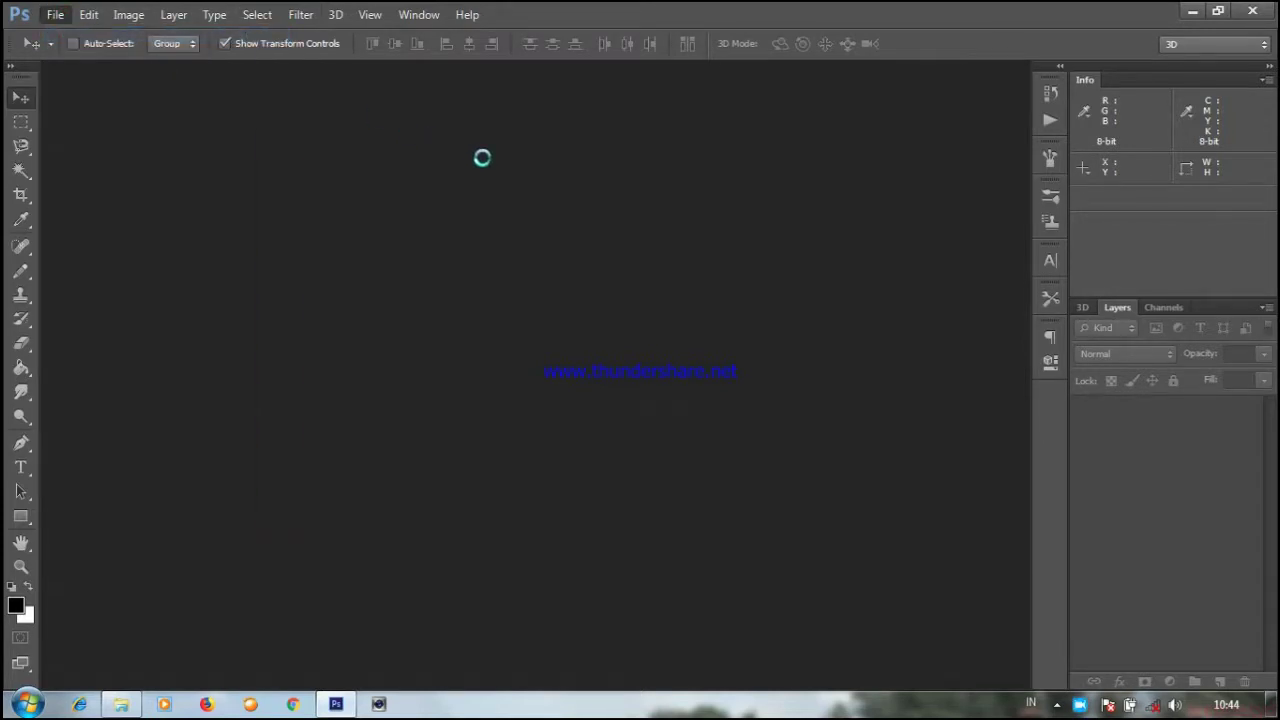
click(707, 192)
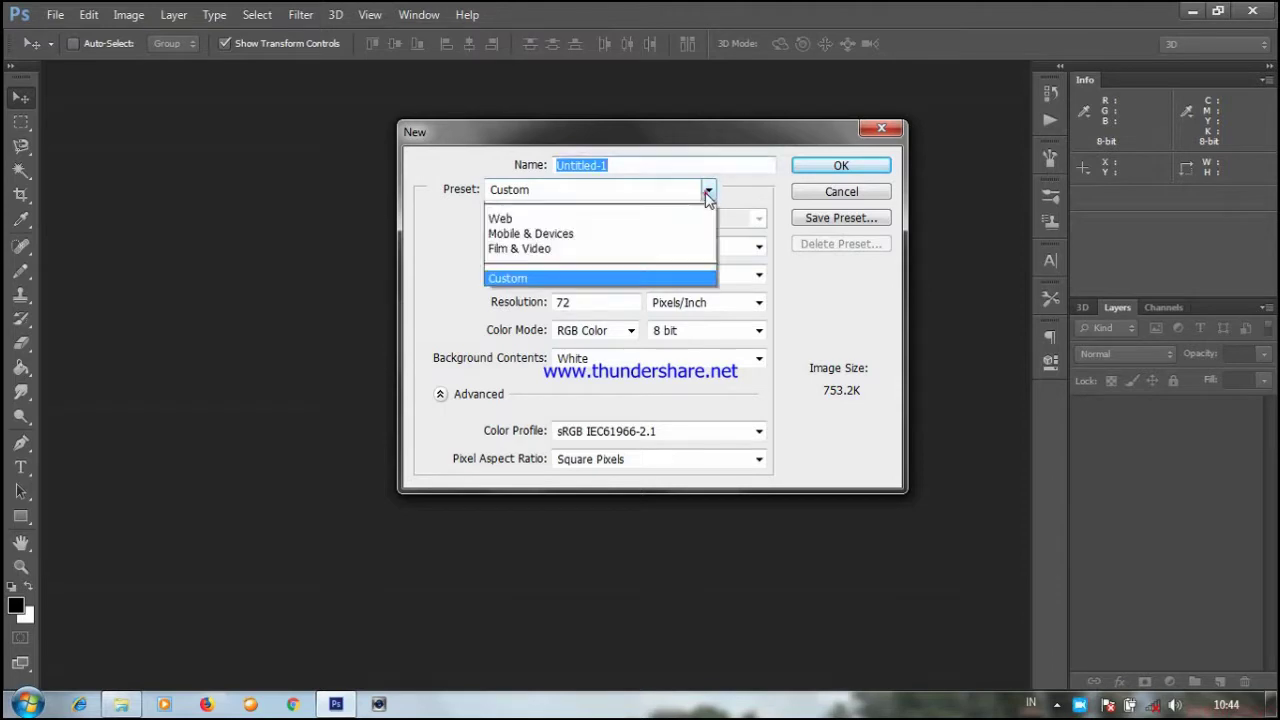
click(652, 314)
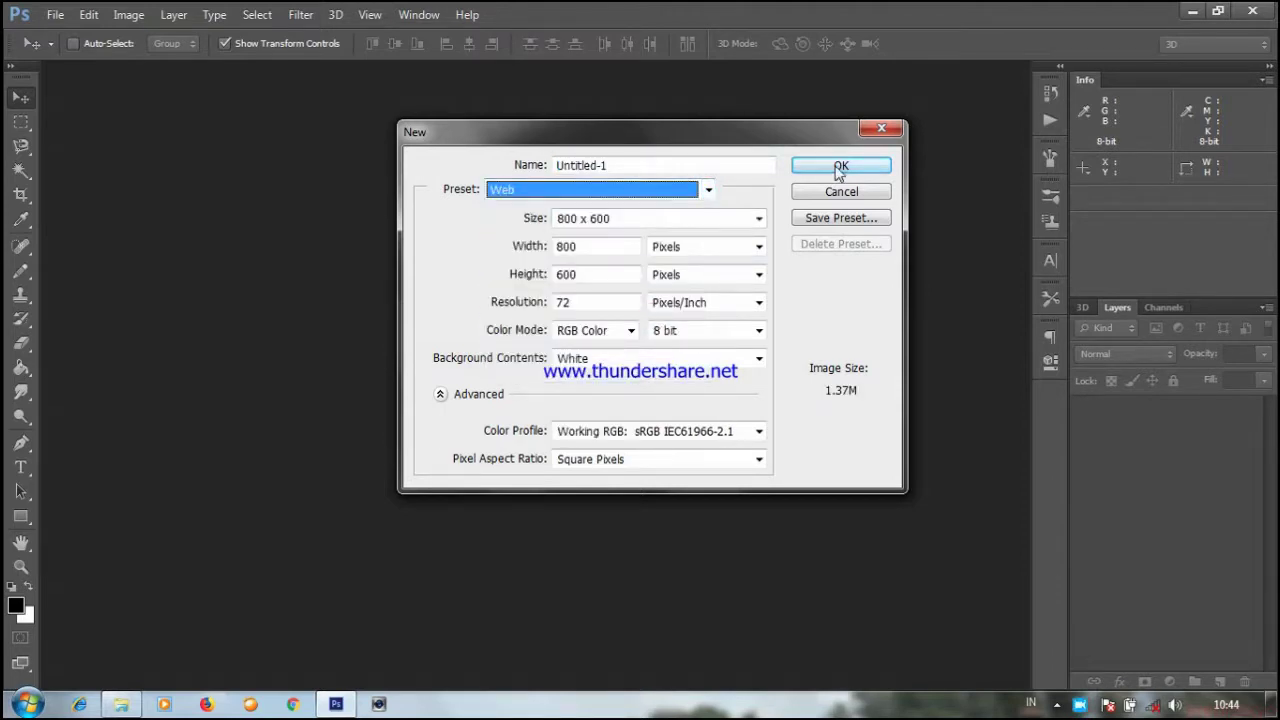
click(842, 168)
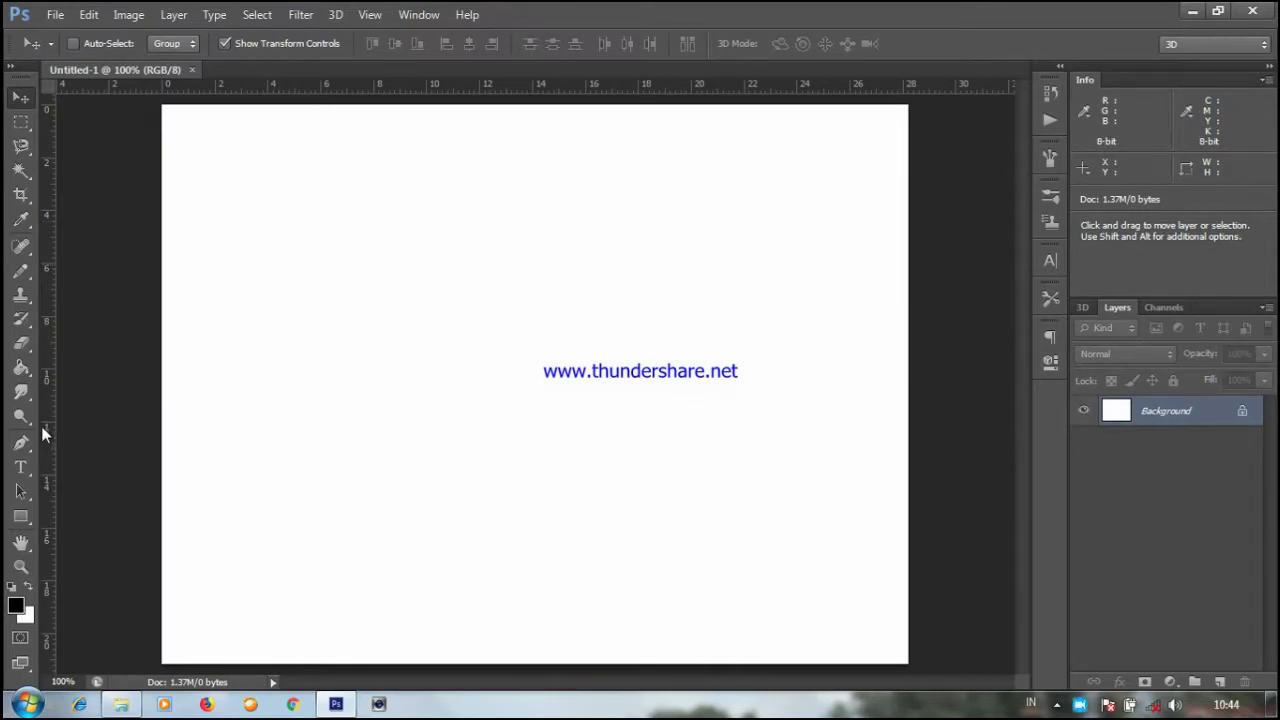
Step: Draw a black-to-white linear gradient top to bottom, then select the whole canvas
key(g)
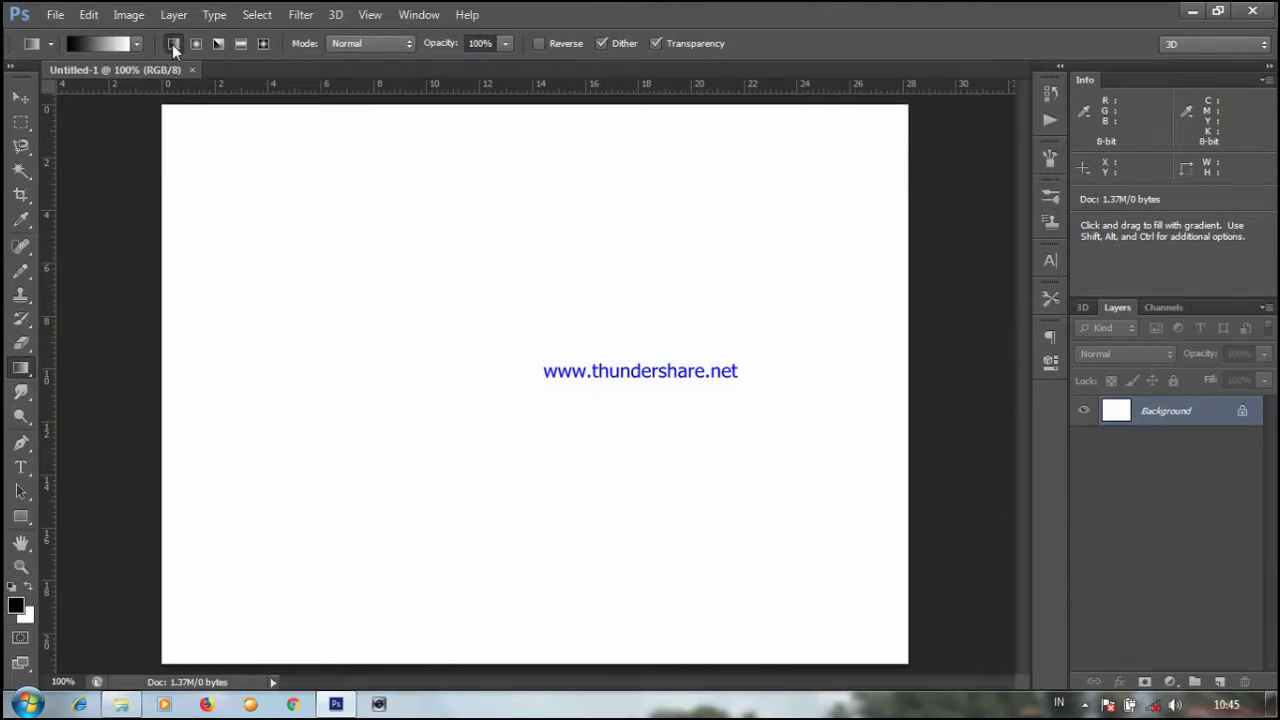
drag(467, 174, 465, 598)
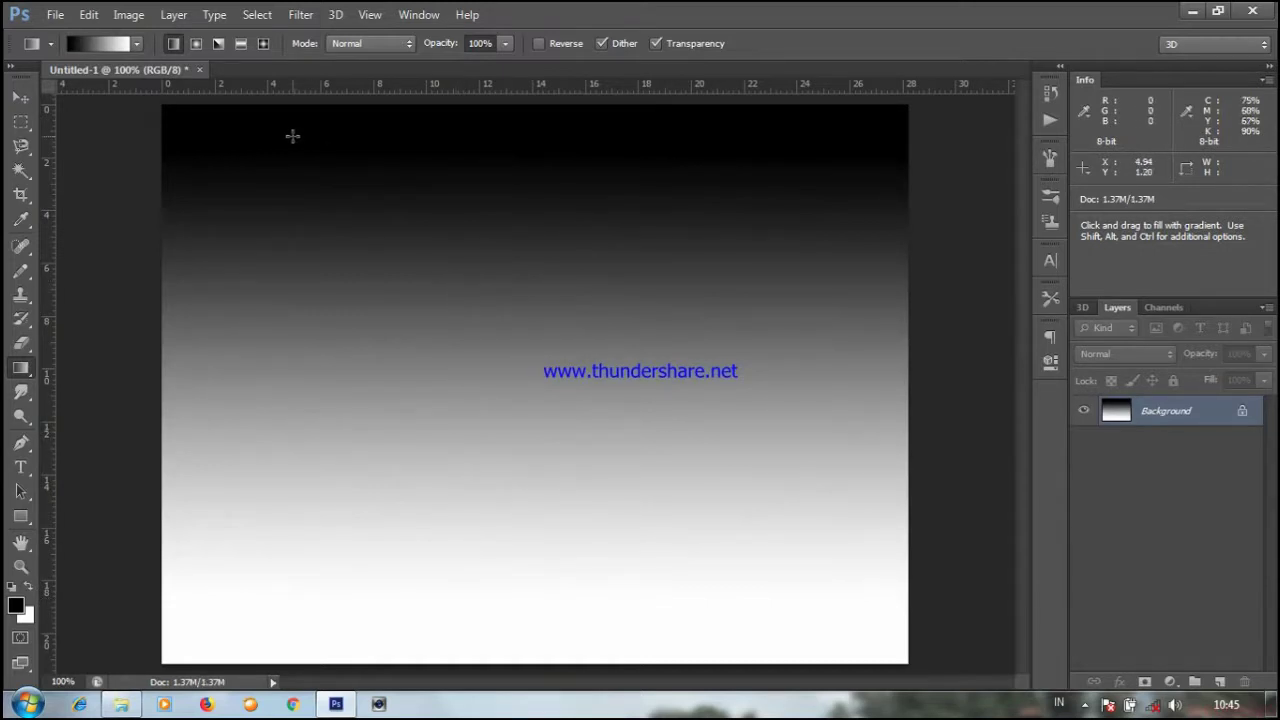
key(v)
key(ctrl+a)
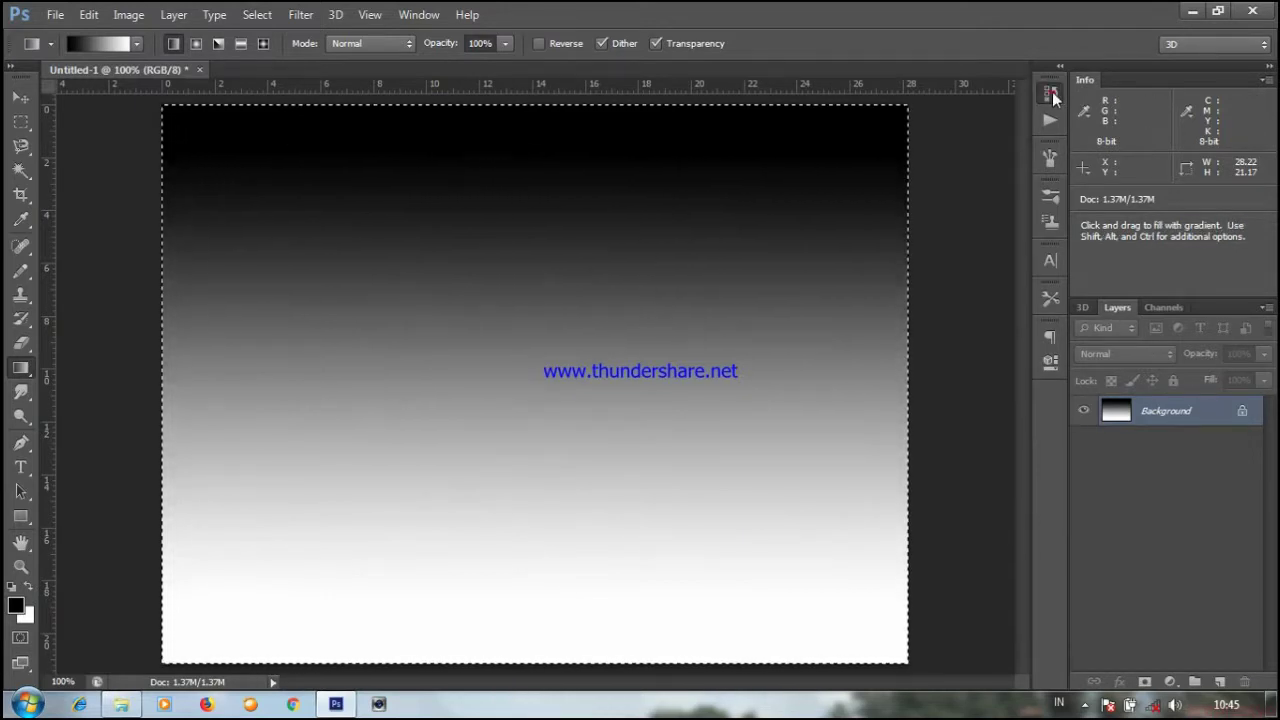
Step: Revert to the New state in History so the canvas is white again
click(1050, 93)
click(938, 152)
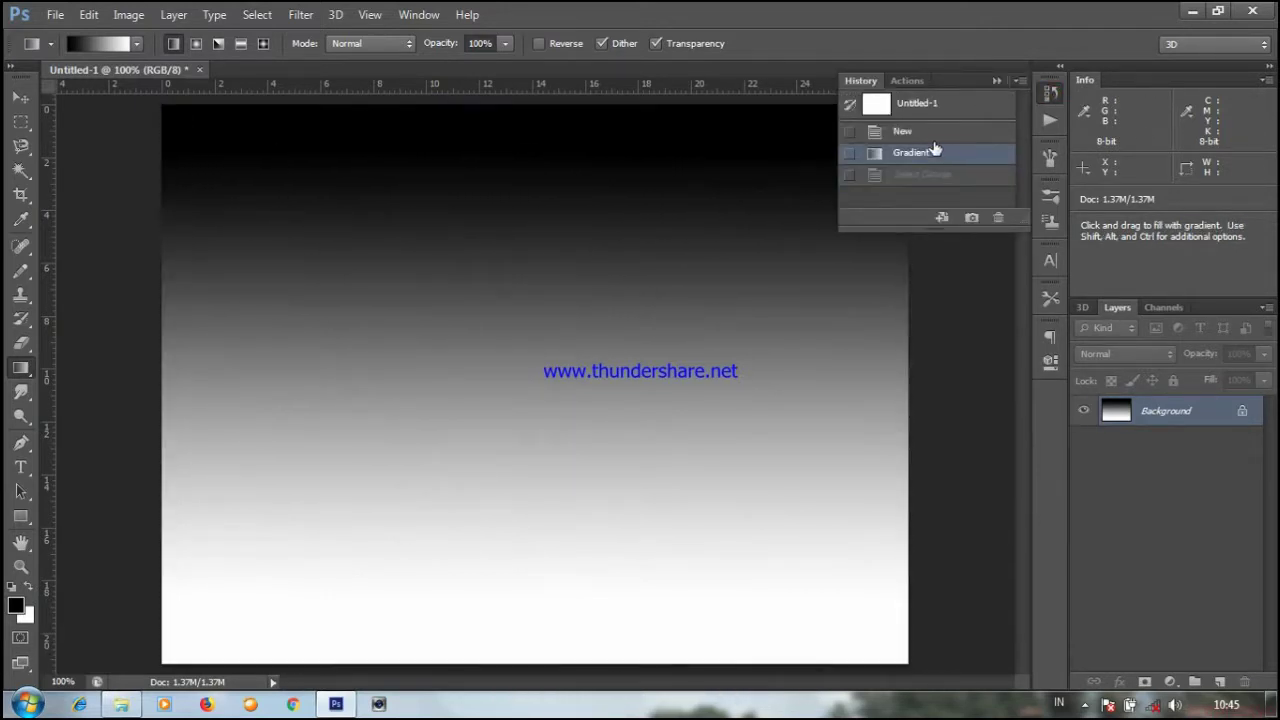
click(927, 134)
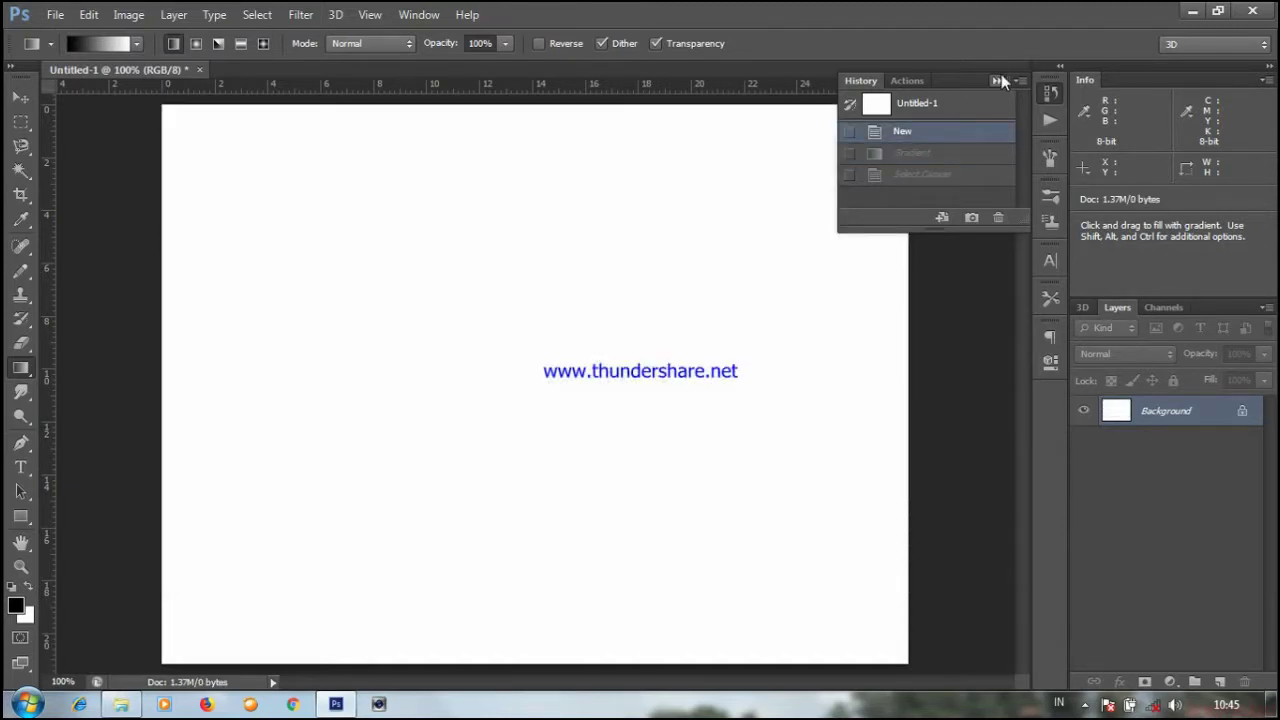
click(1000, 78)
click(197, 43)
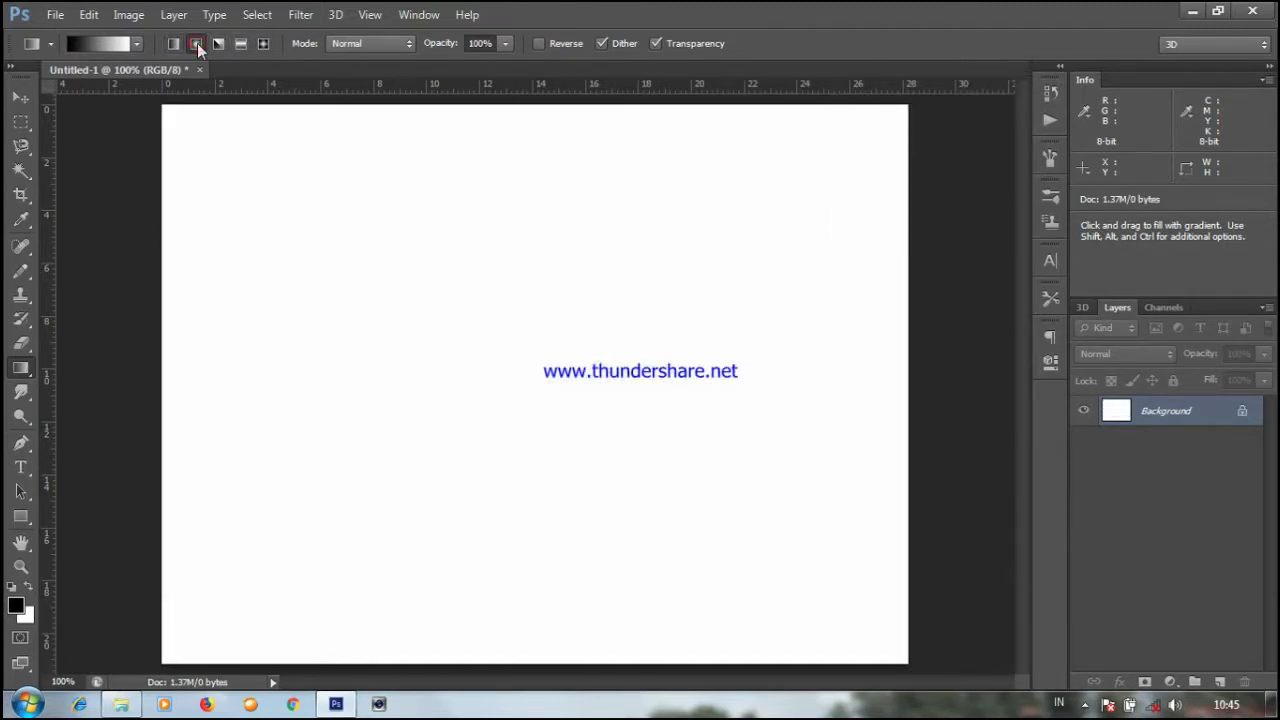
drag(501, 276, 498, 444)
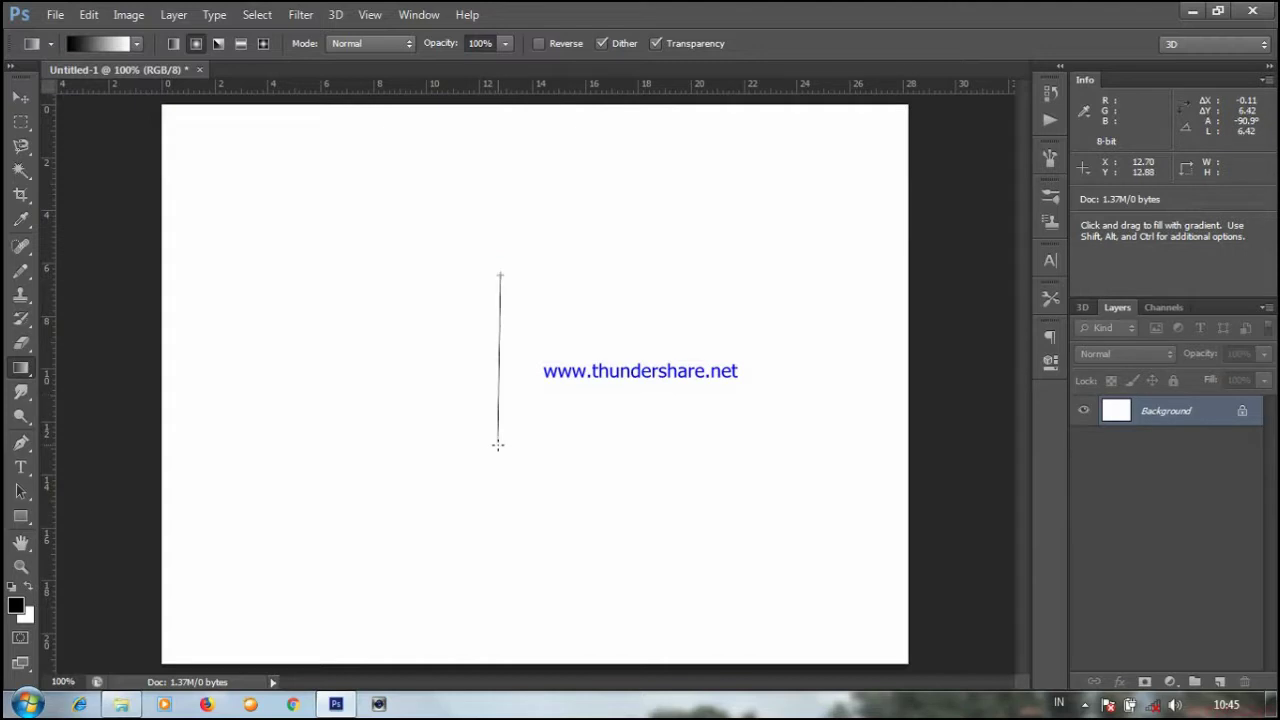
key(ctrl)
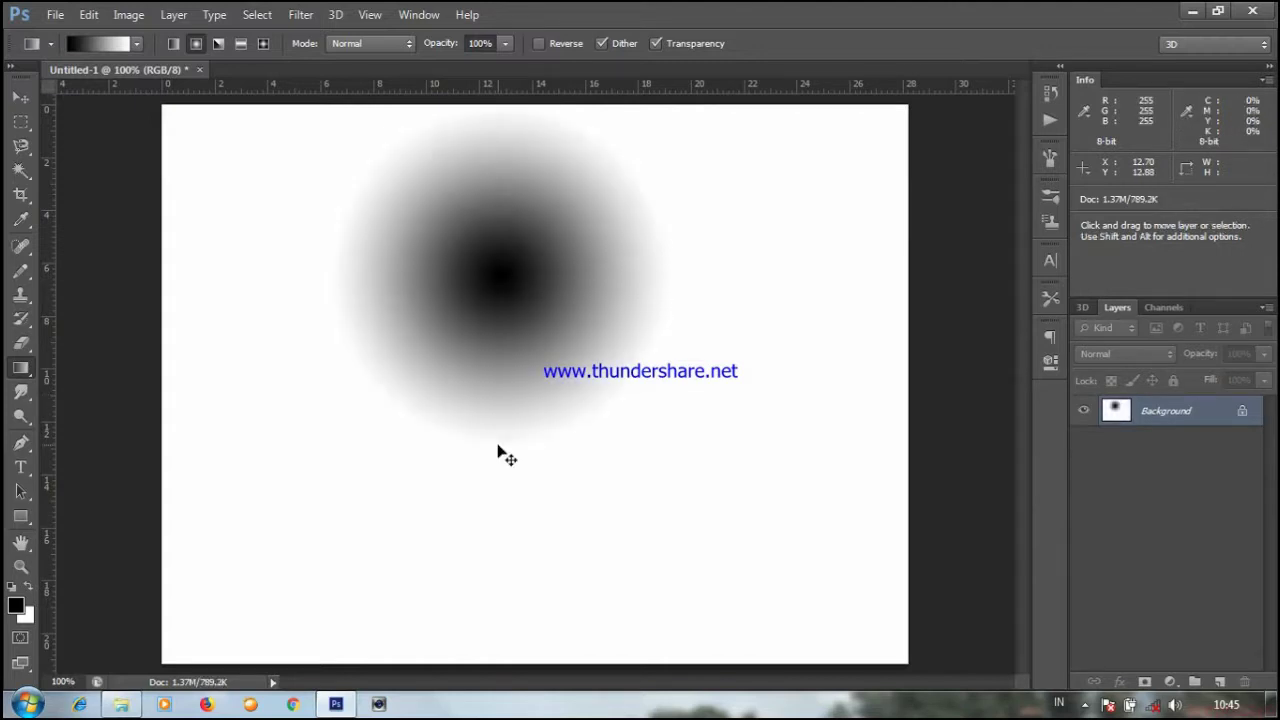
key(ctrl+z)
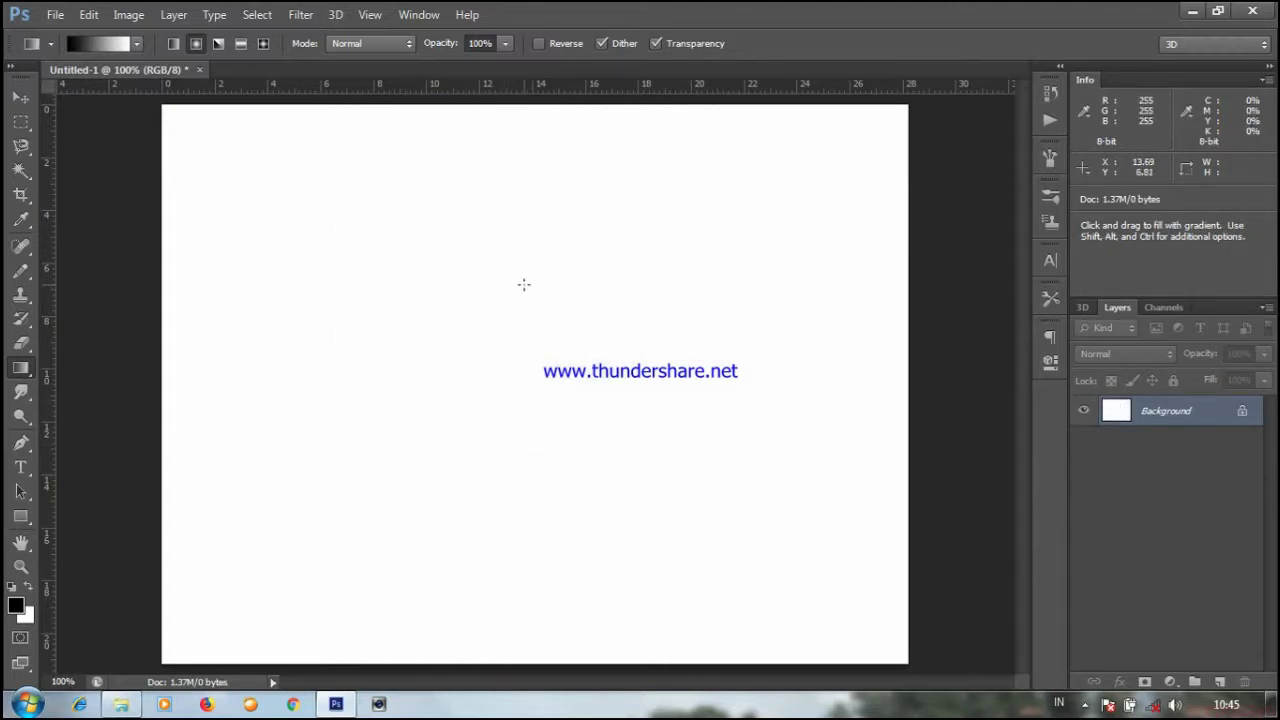
drag(504, 215, 502, 598)
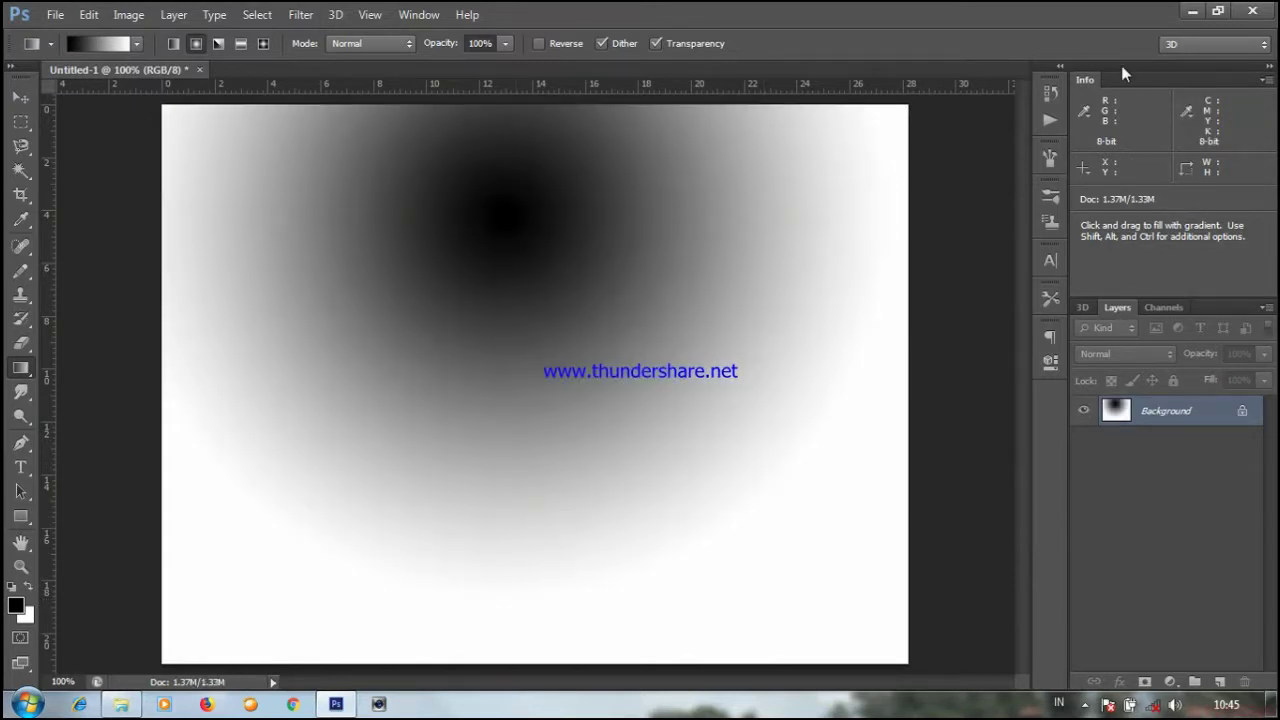
key(ctrl+z)
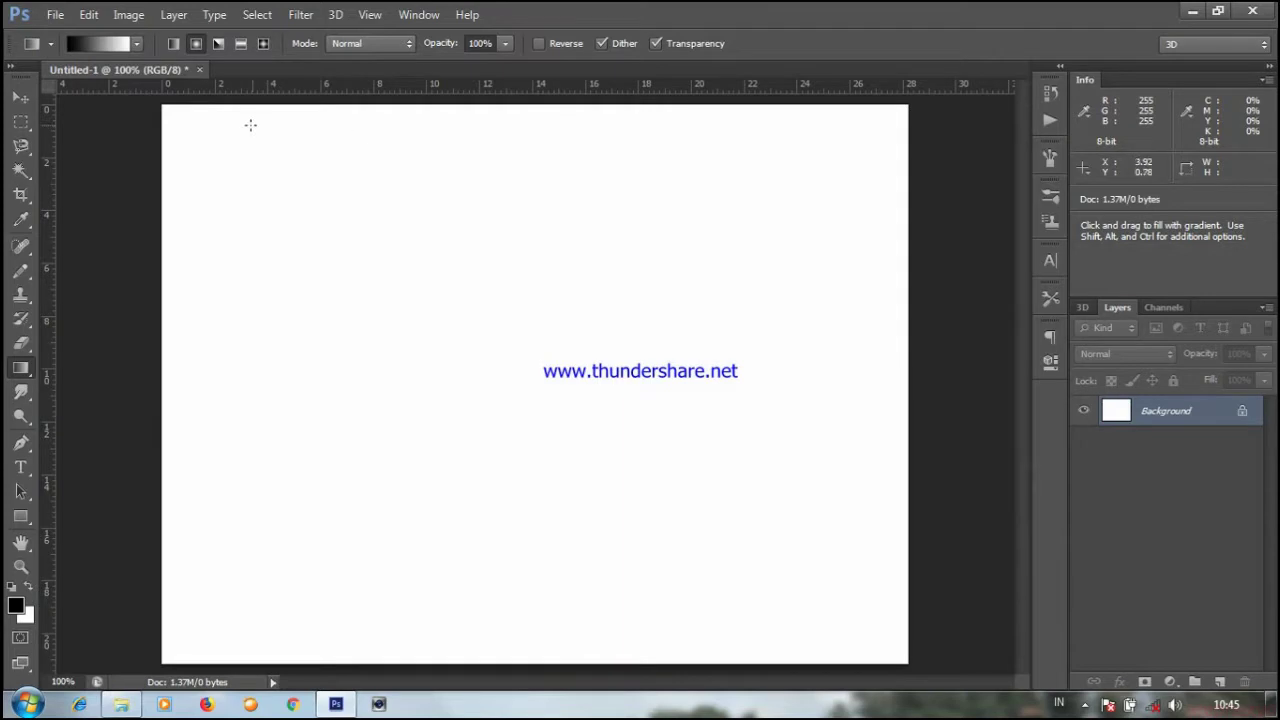
Step: Draw two black-to-white angle gradients, undoing each one
click(219, 50)
drag(496, 226, 551, 532)
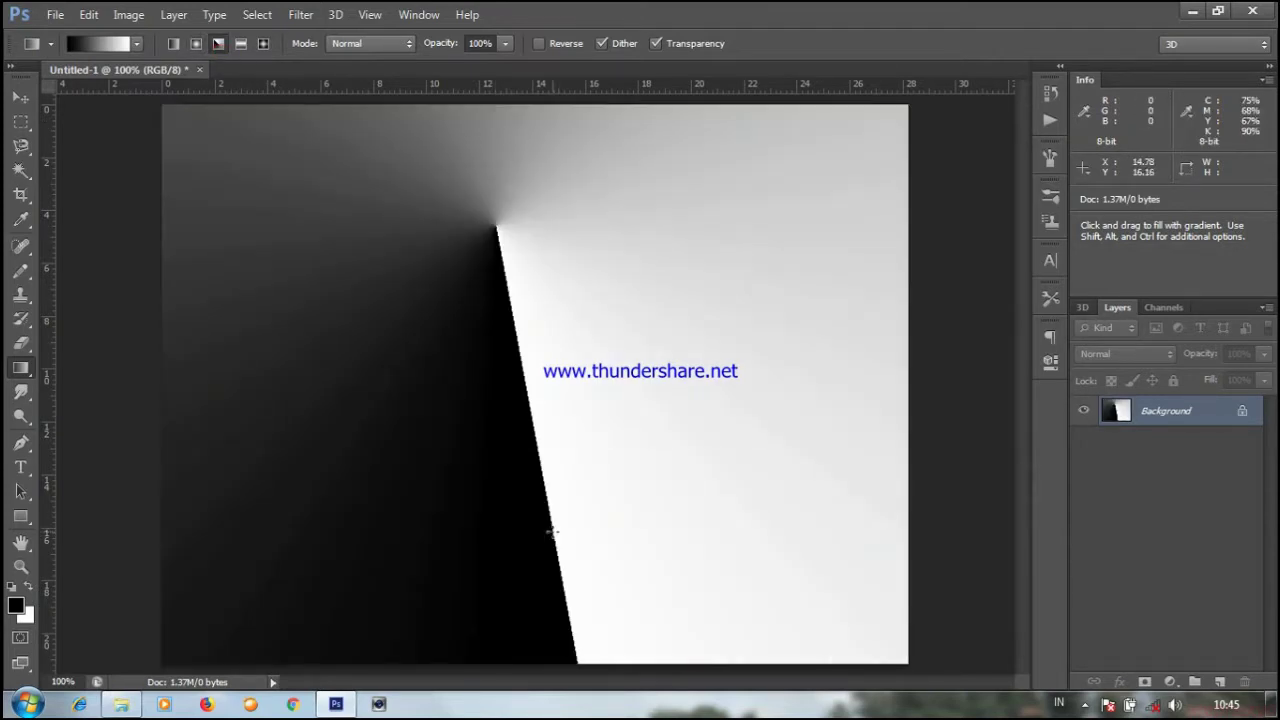
key(ctrl+z)
drag(550, 445, 531, 573)
key(ctrl+z)
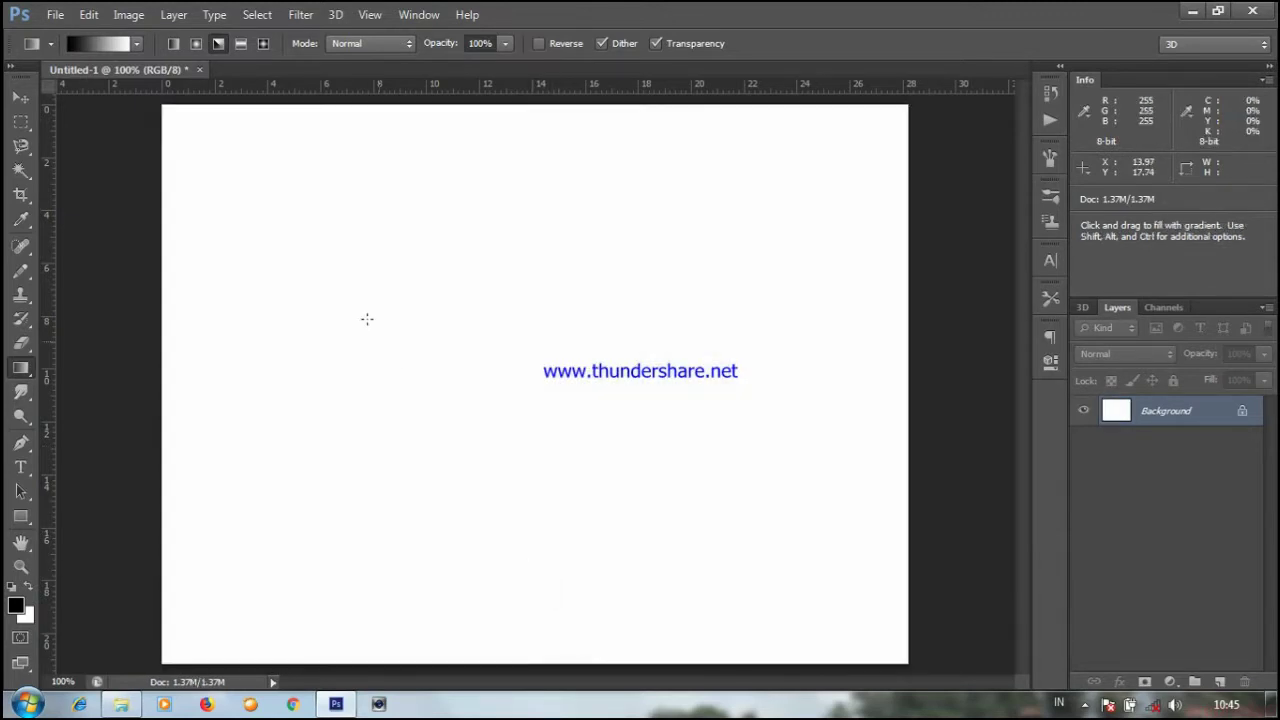
Step: Draw two reflected gradients down the canvas, undoing each one
click(241, 44)
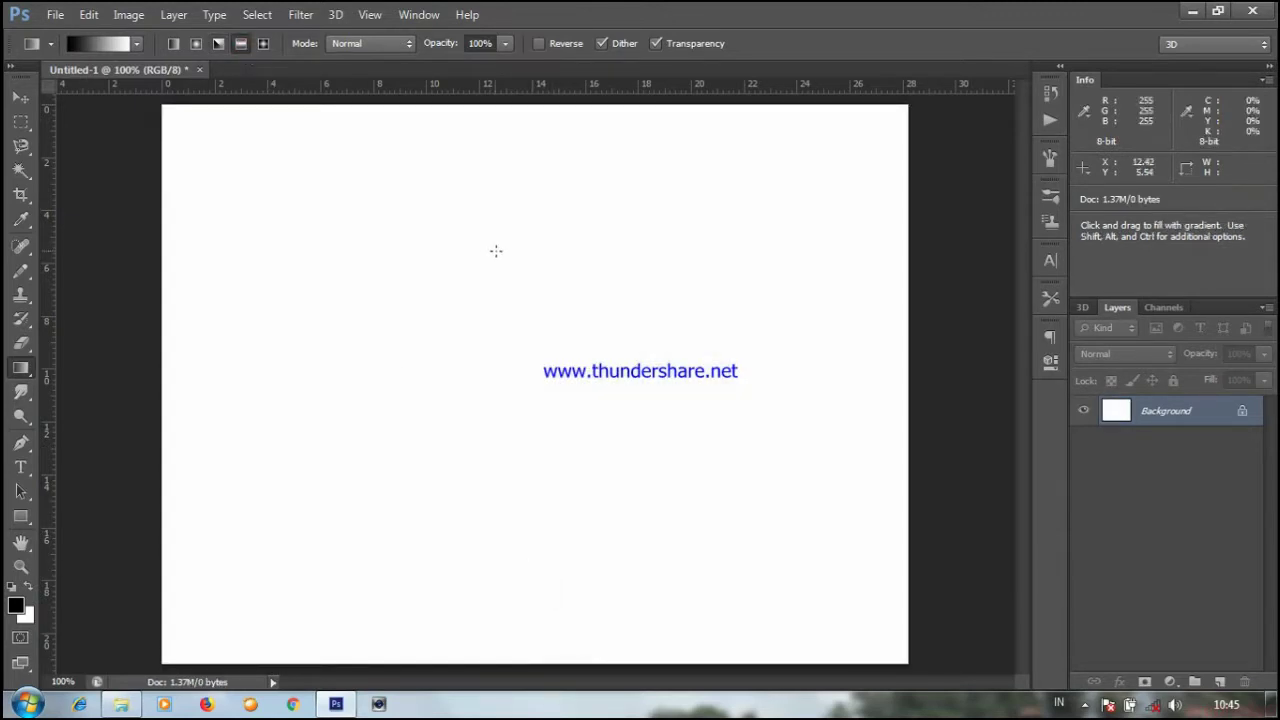
drag(511, 340, 511, 644)
key(ctrl+z)
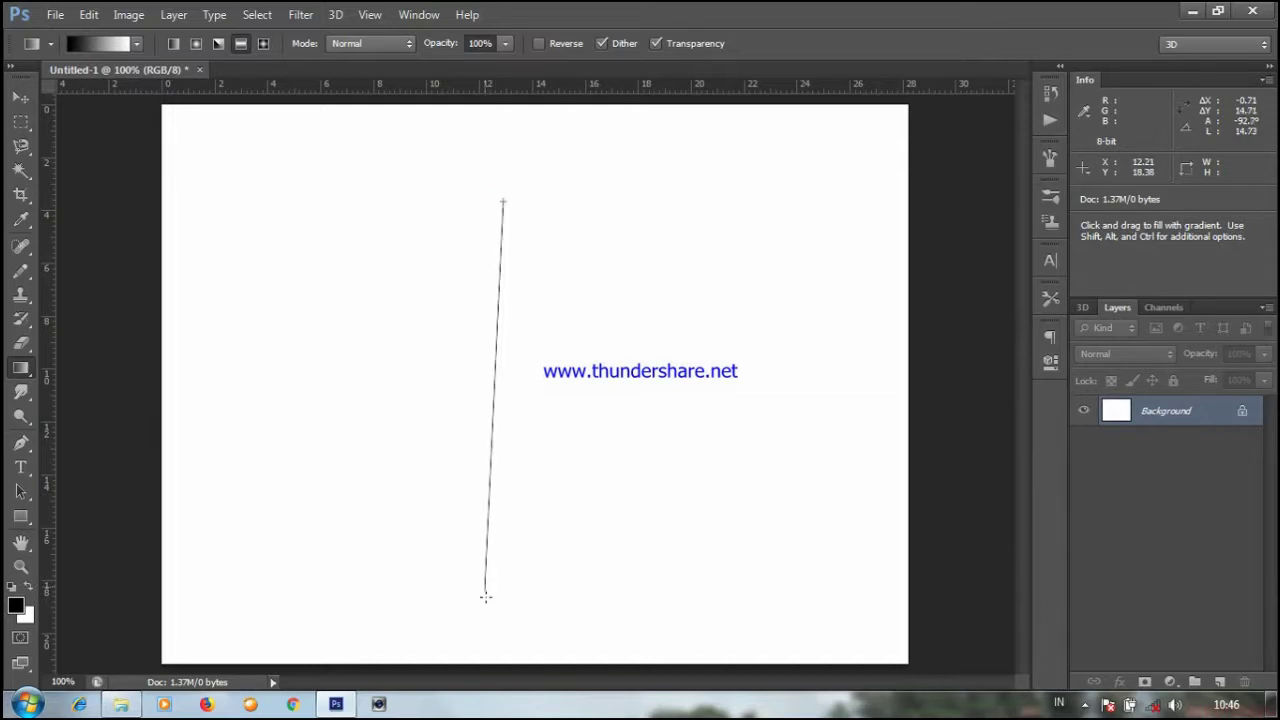
drag(503, 201, 505, 626)
key(ctrl+z)
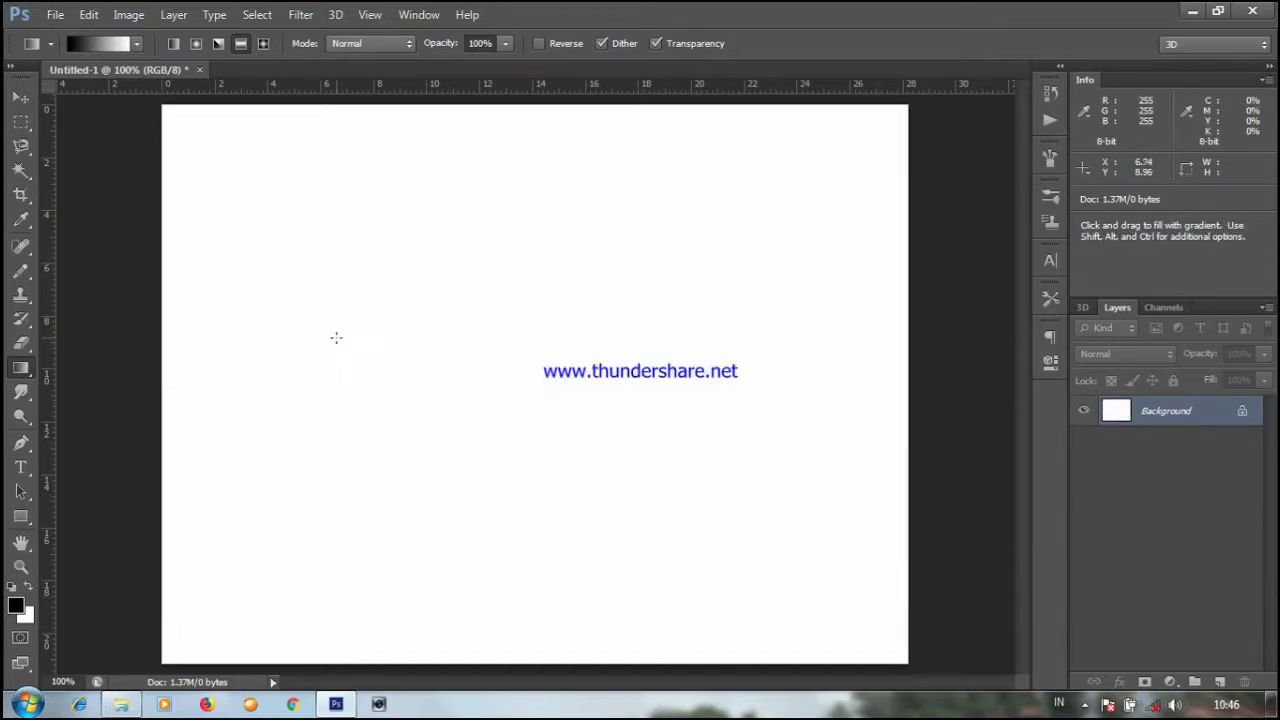
Step: Draw a diamond gradient near the canvas centre and undo it
click(264, 45)
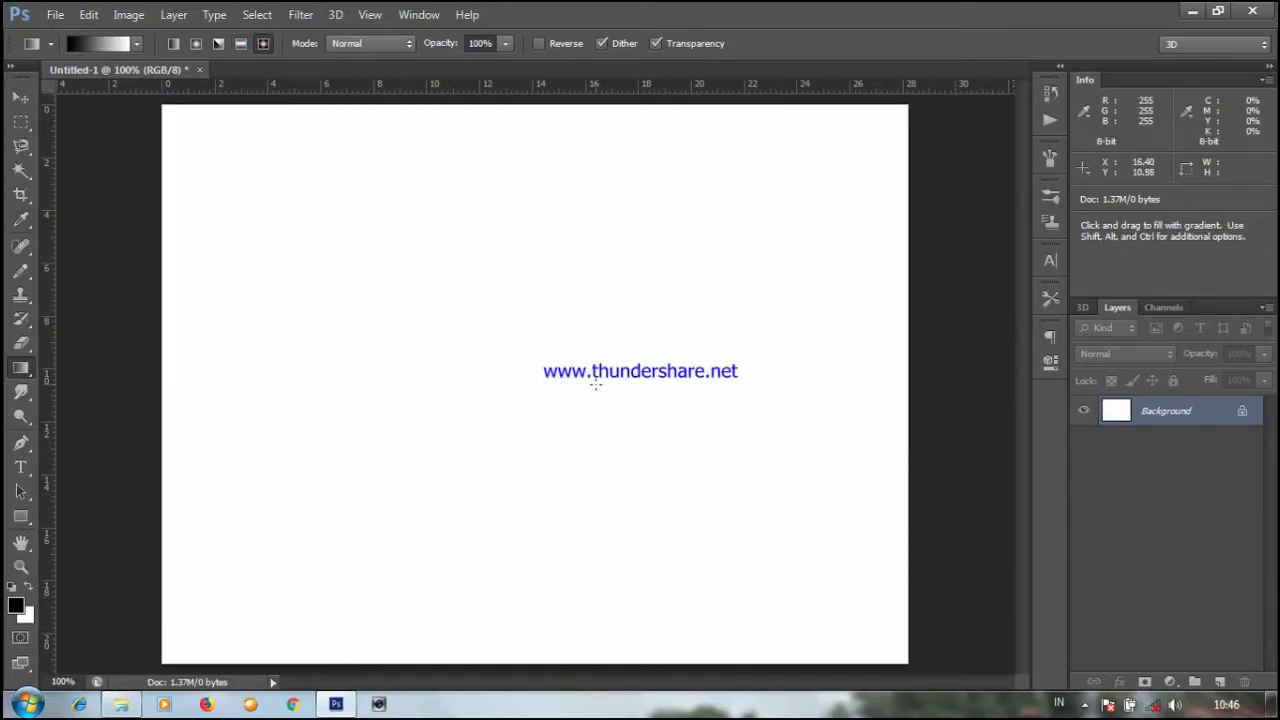
drag(503, 307, 510, 497)
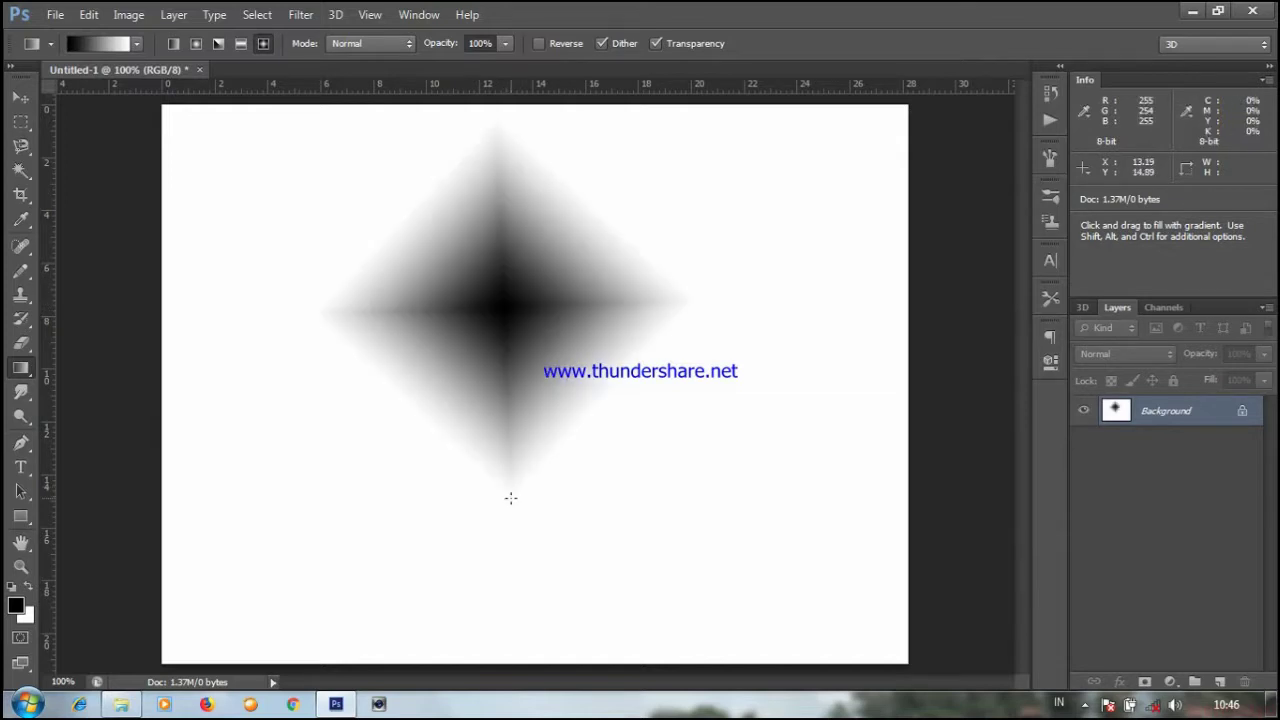
key(ctrl+z)
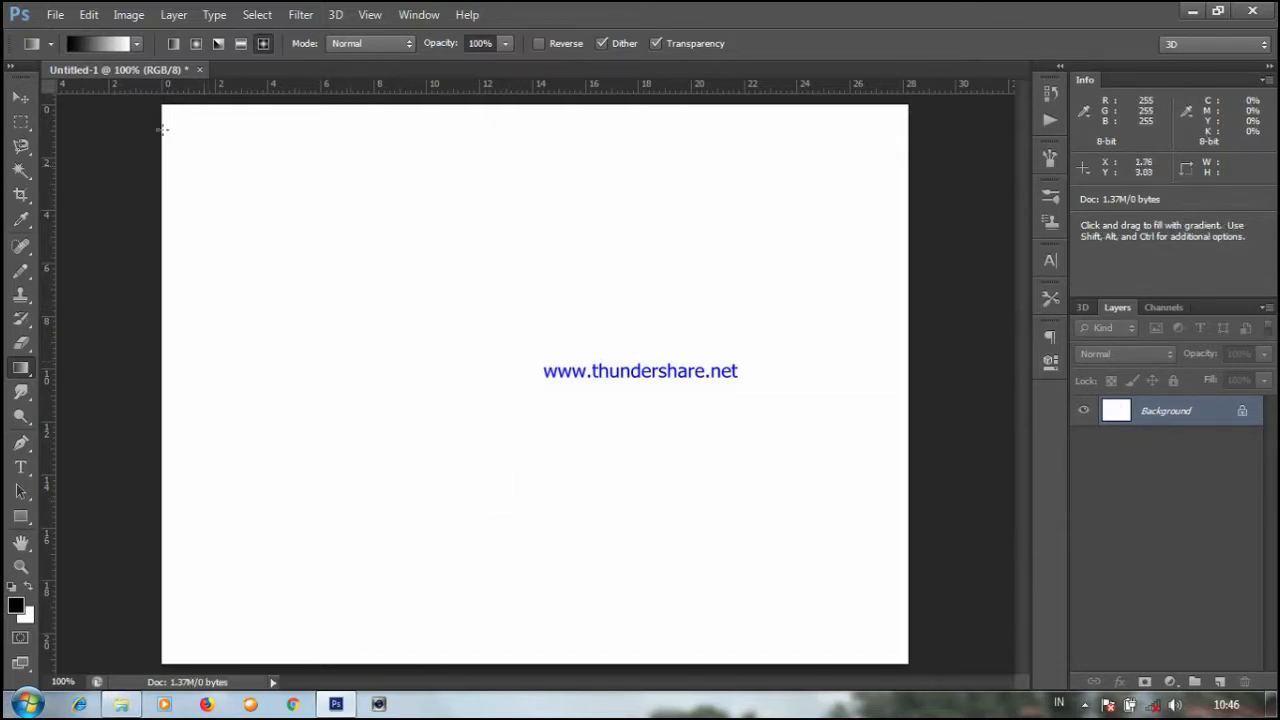
Step: Fill the canvas with a vertical white-to-black linear gradient
right_click(1155, 412)
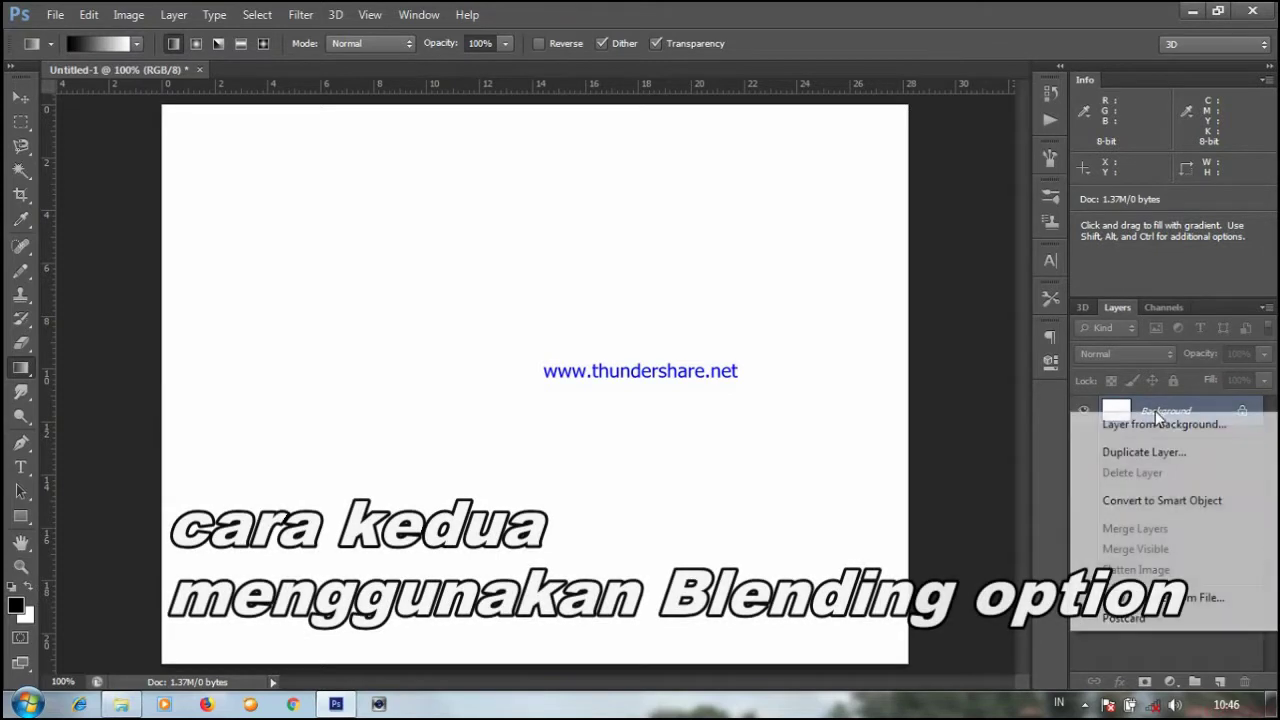
click(466, 278)
drag(490, 538, 492, 198)
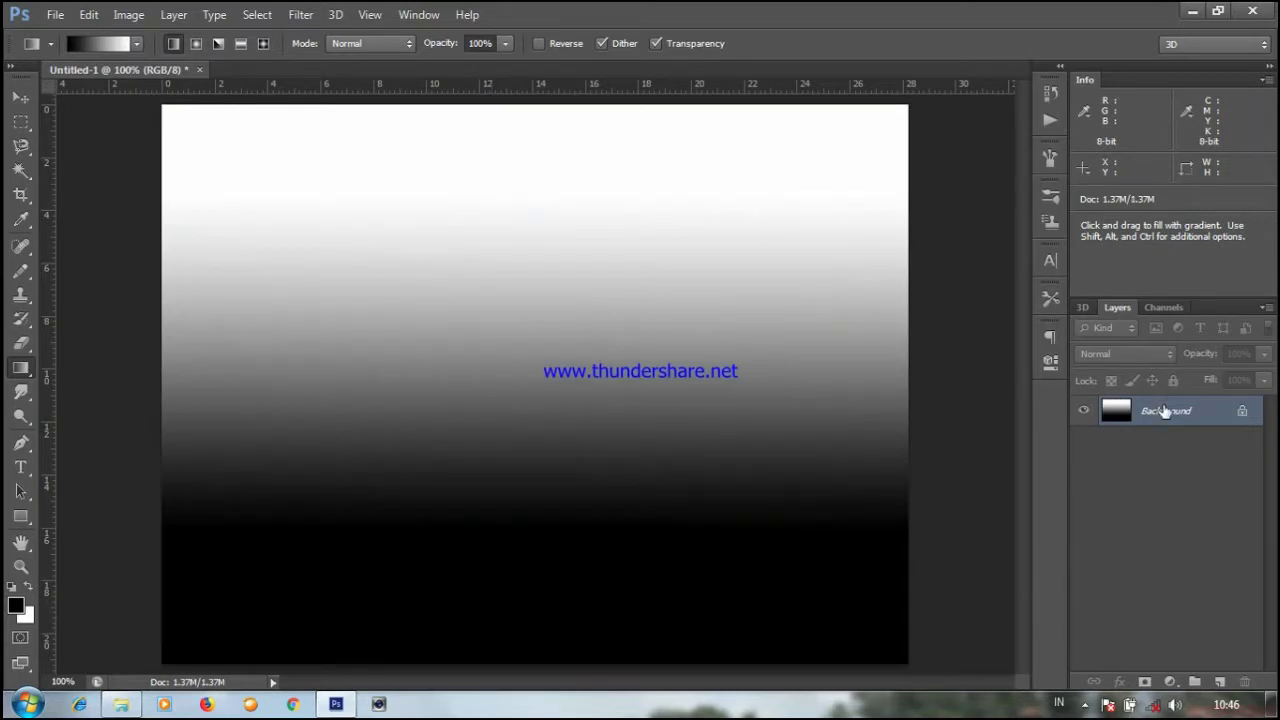
Step: Duplicate the Background layer as Background copy
right_click(1166, 410)
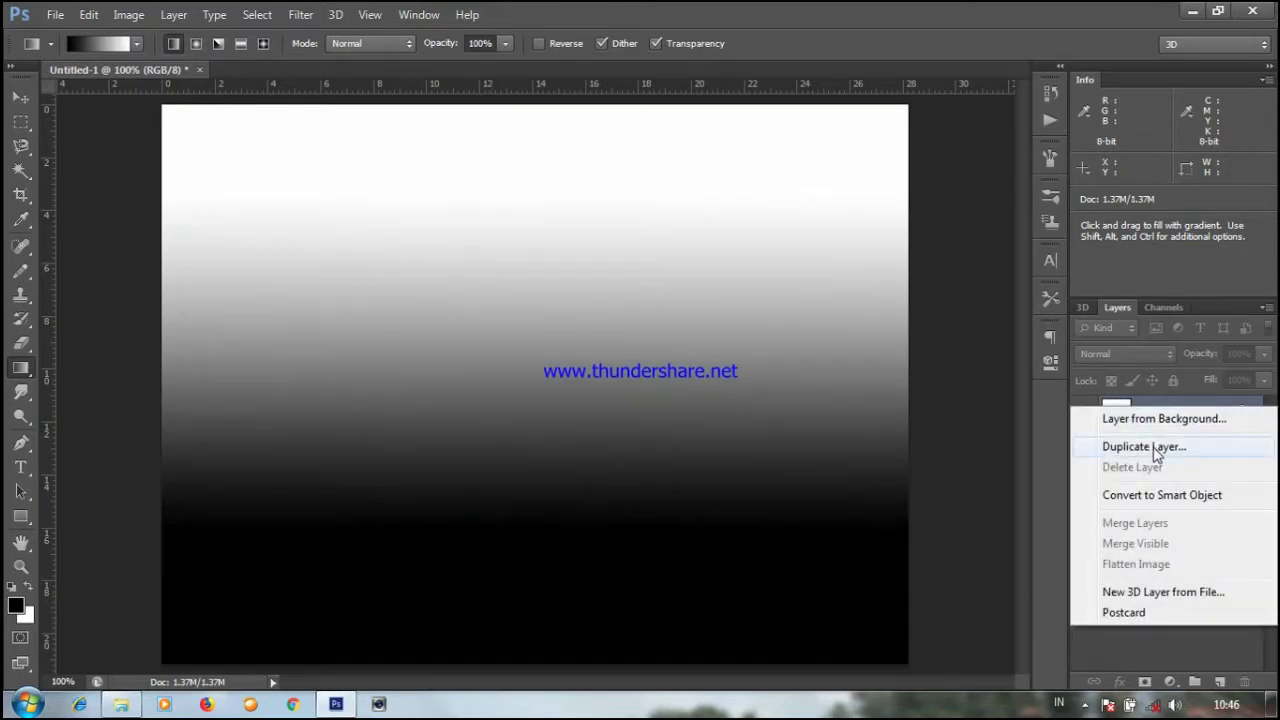
click(1145, 447)
click(828, 211)
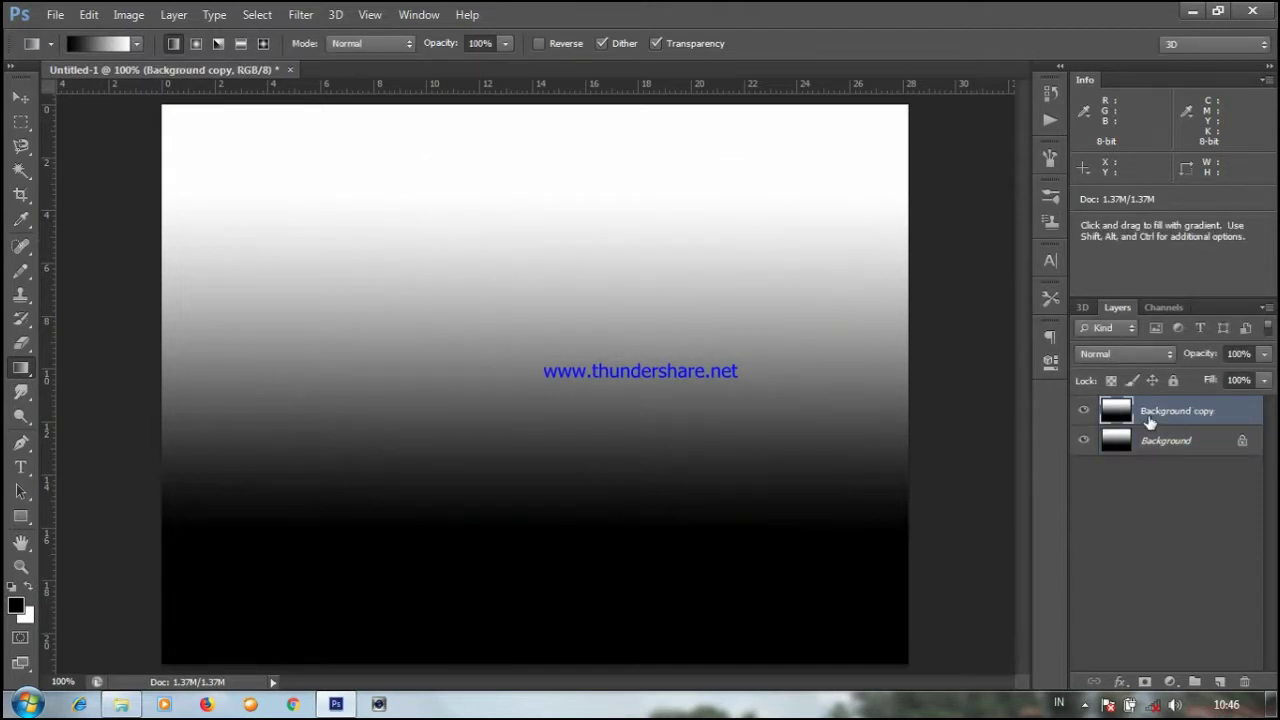
Step: Enable Gradient Overlay on Background copy with the third preset and Normal blend mode
right_click(1147, 414)
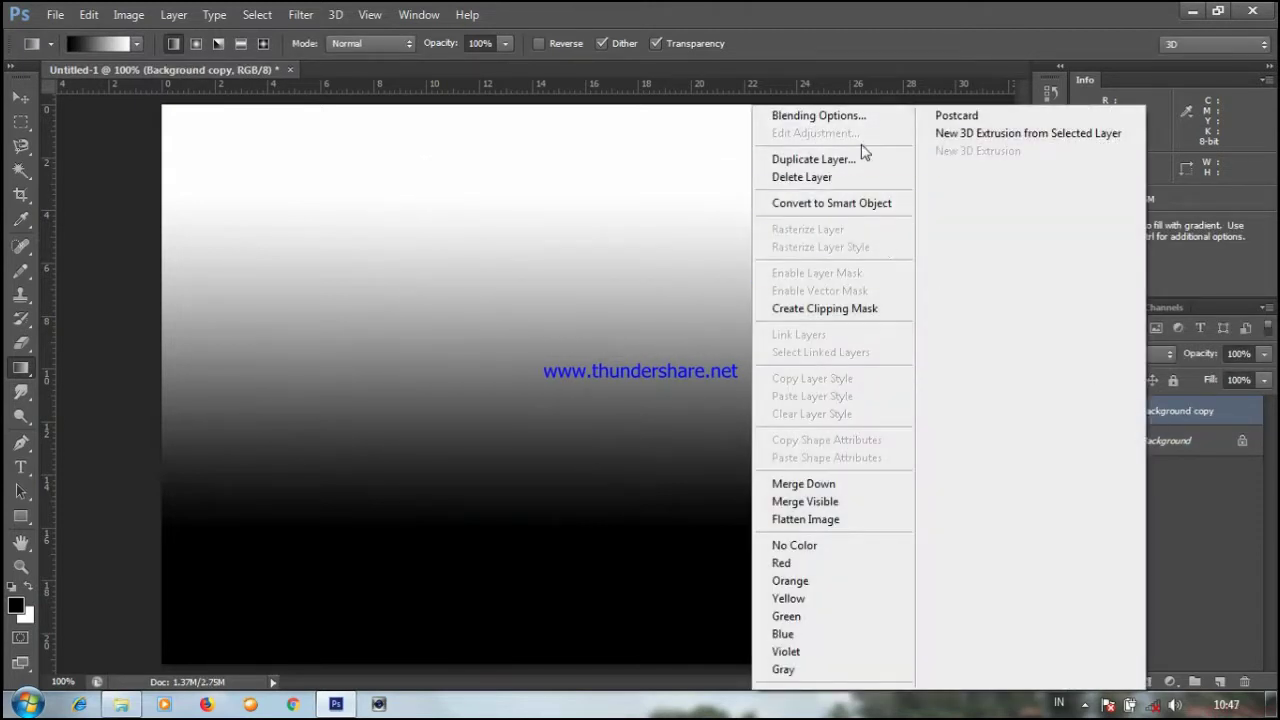
click(845, 117)
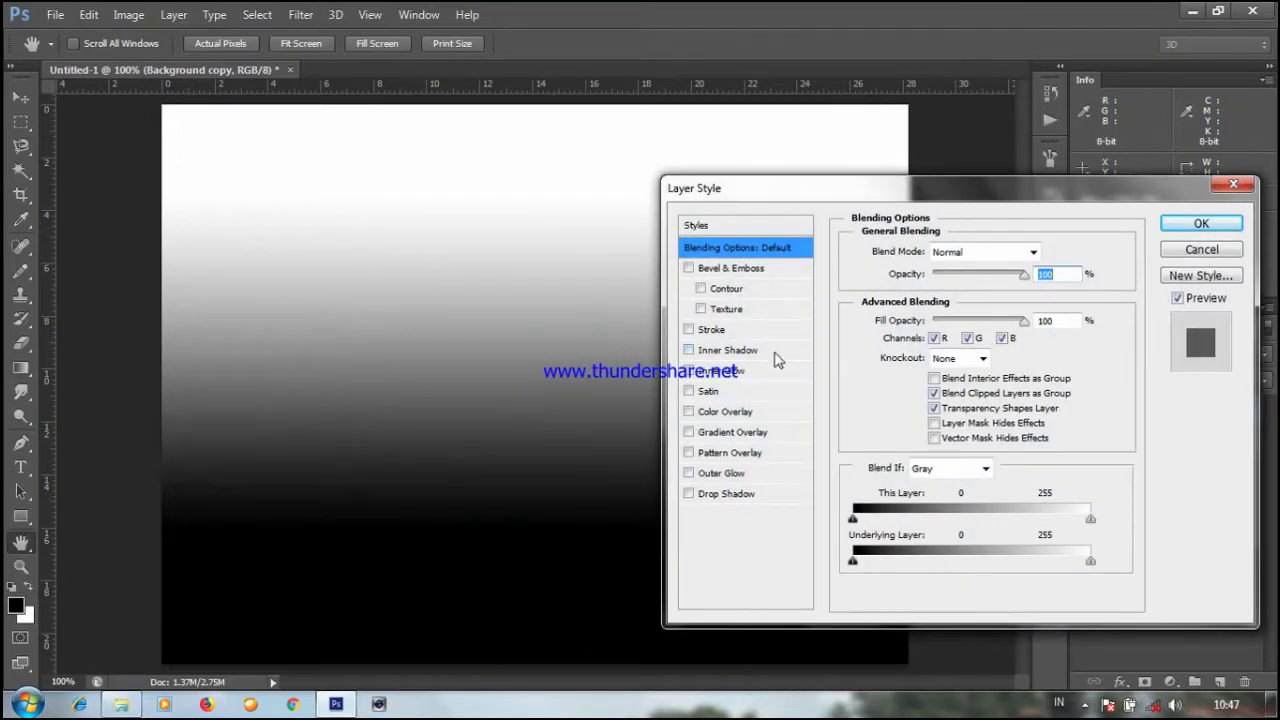
click(688, 434)
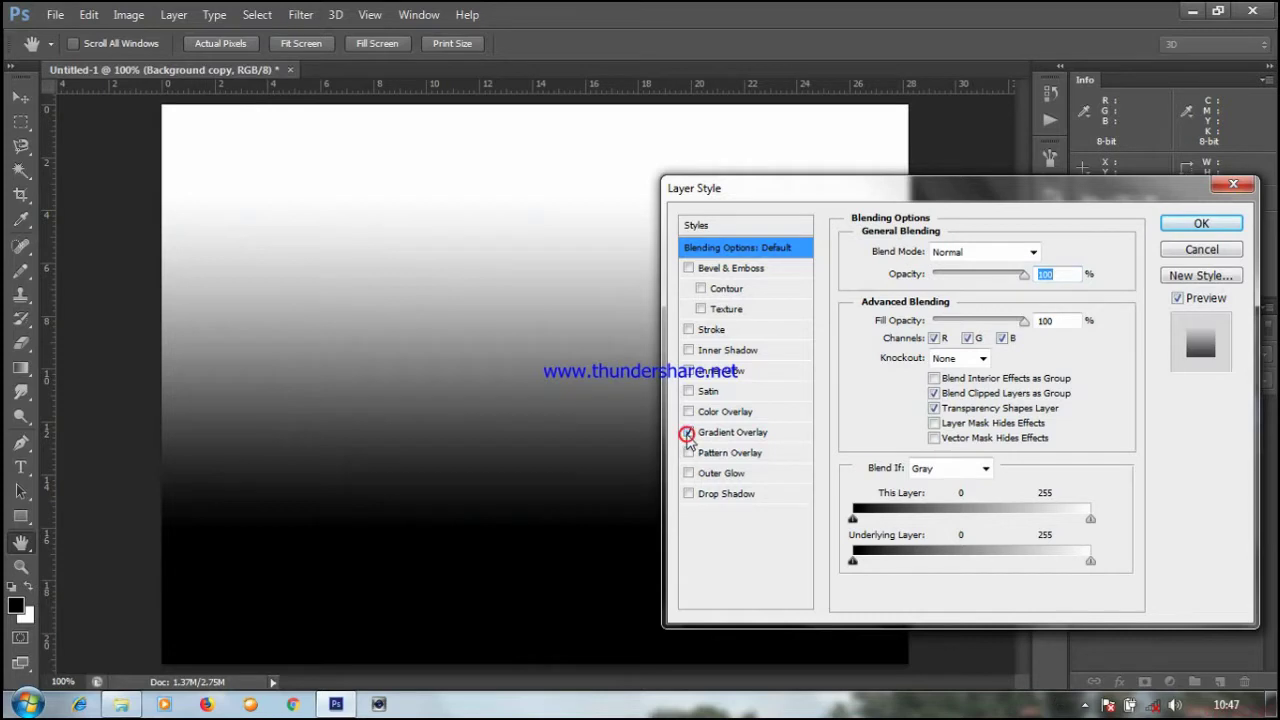
click(713, 437)
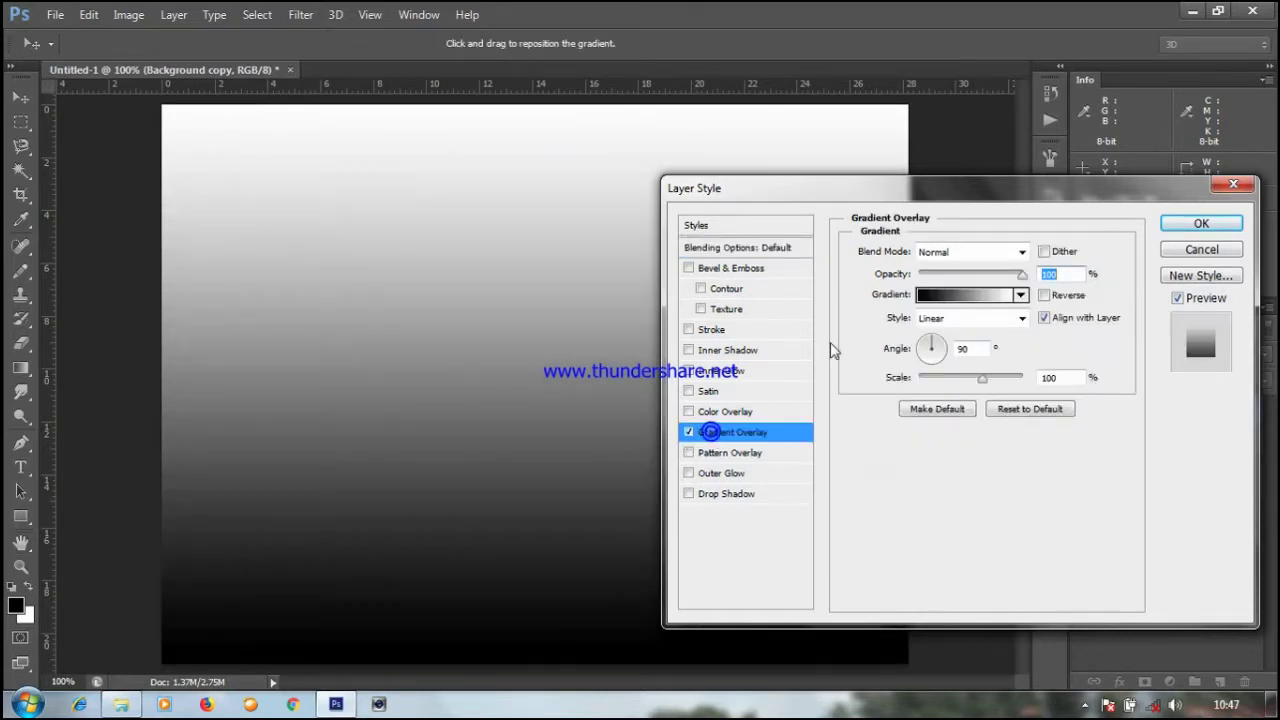
click(1020, 296)
click(934, 335)
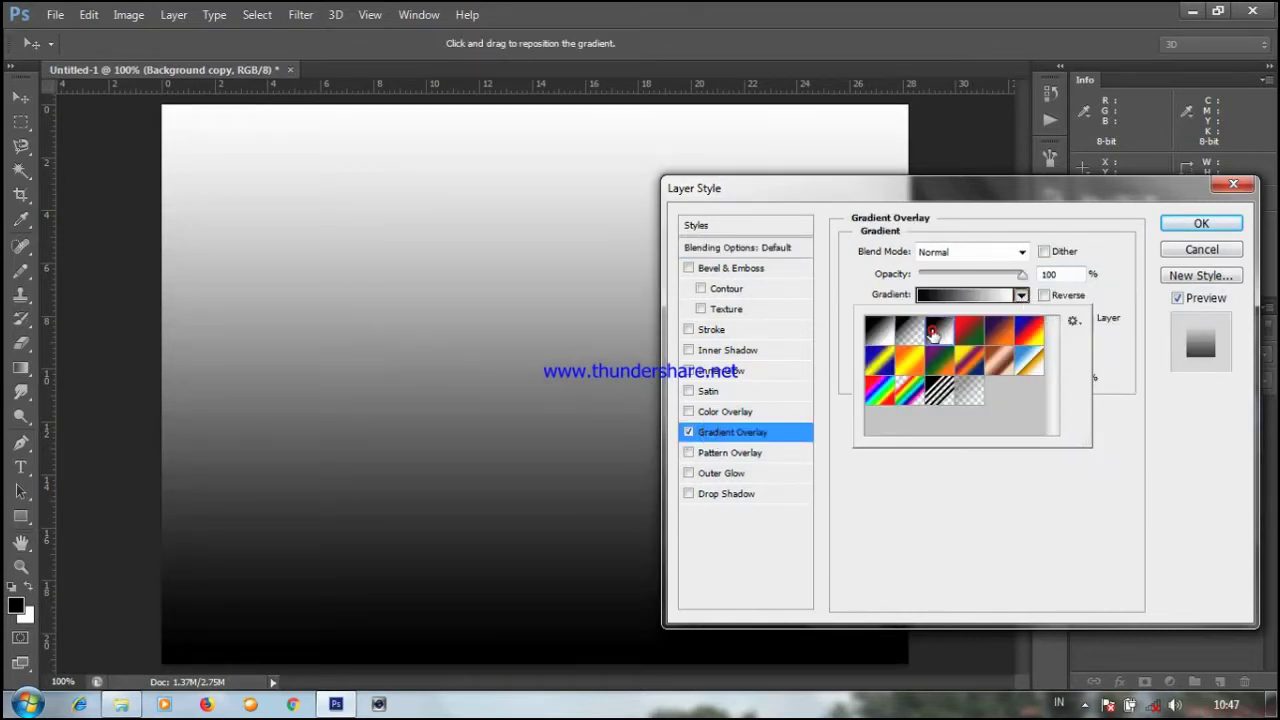
click(1021, 252)
click(1040, 254)
Step: Try several Gradient Overlay angles, return to 90°, and cancel the layer style
click(1043, 255)
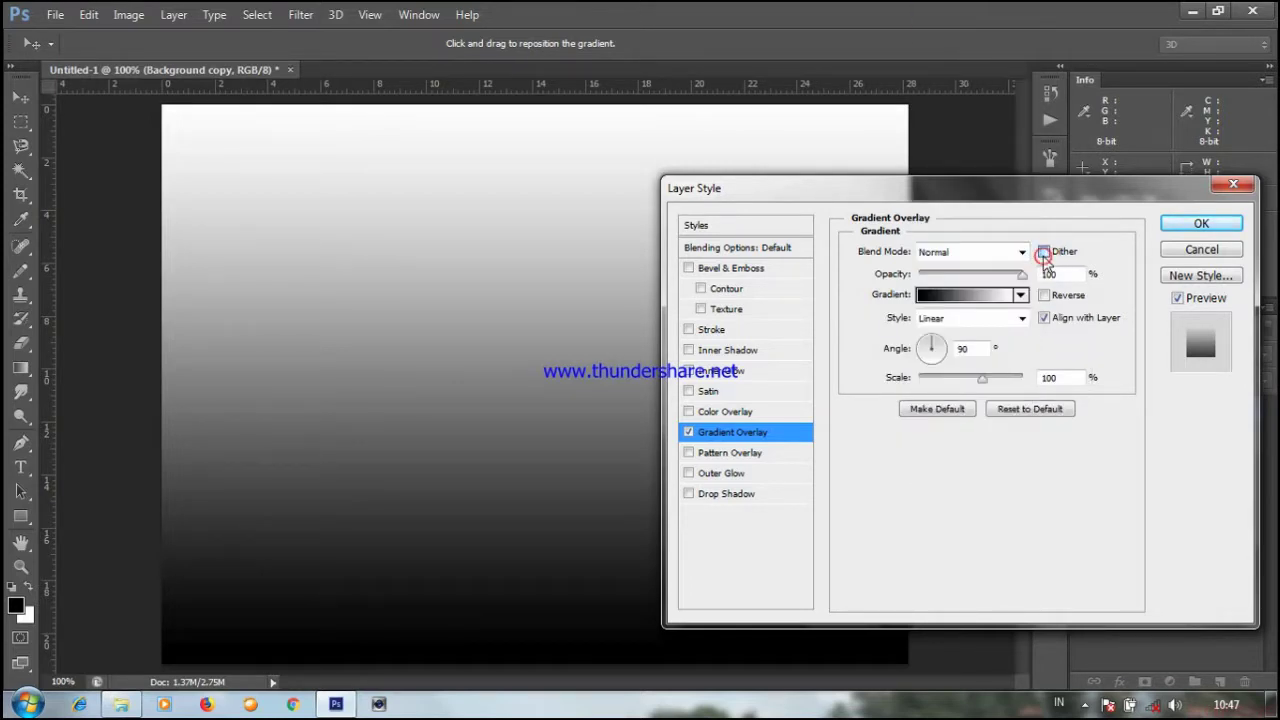
click(943, 352)
click(929, 366)
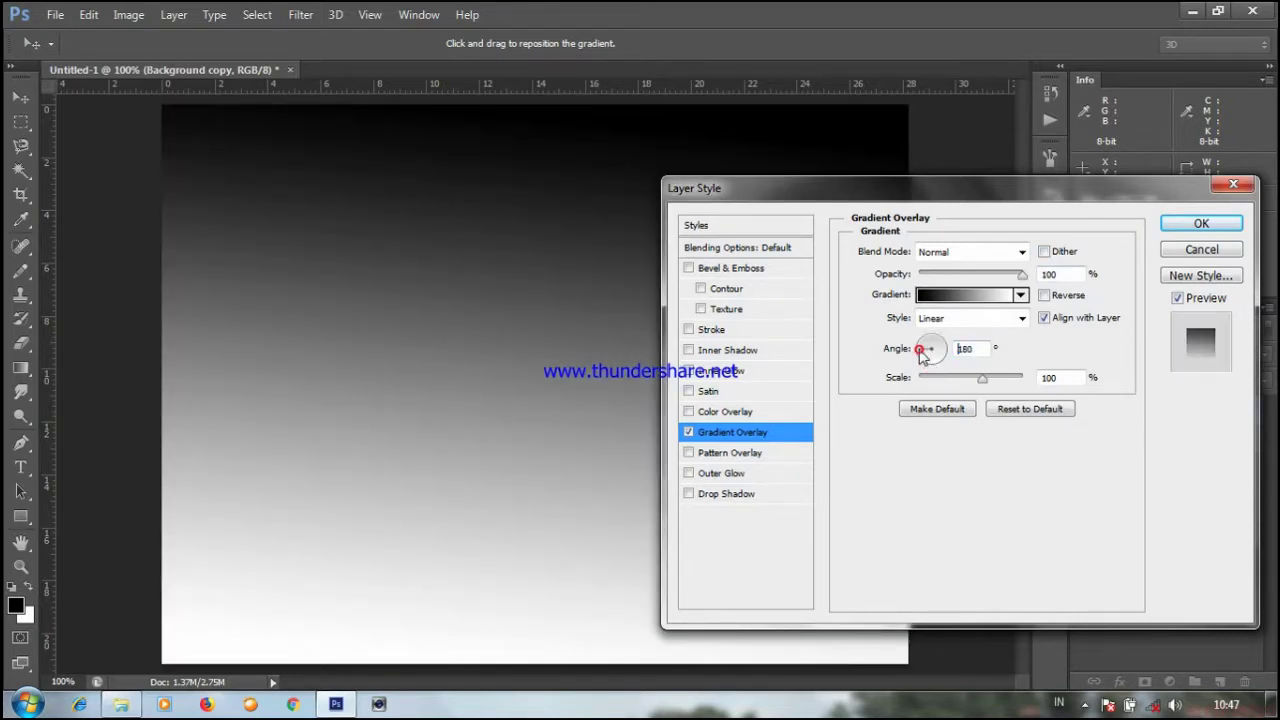
click(930, 338)
click(932, 338)
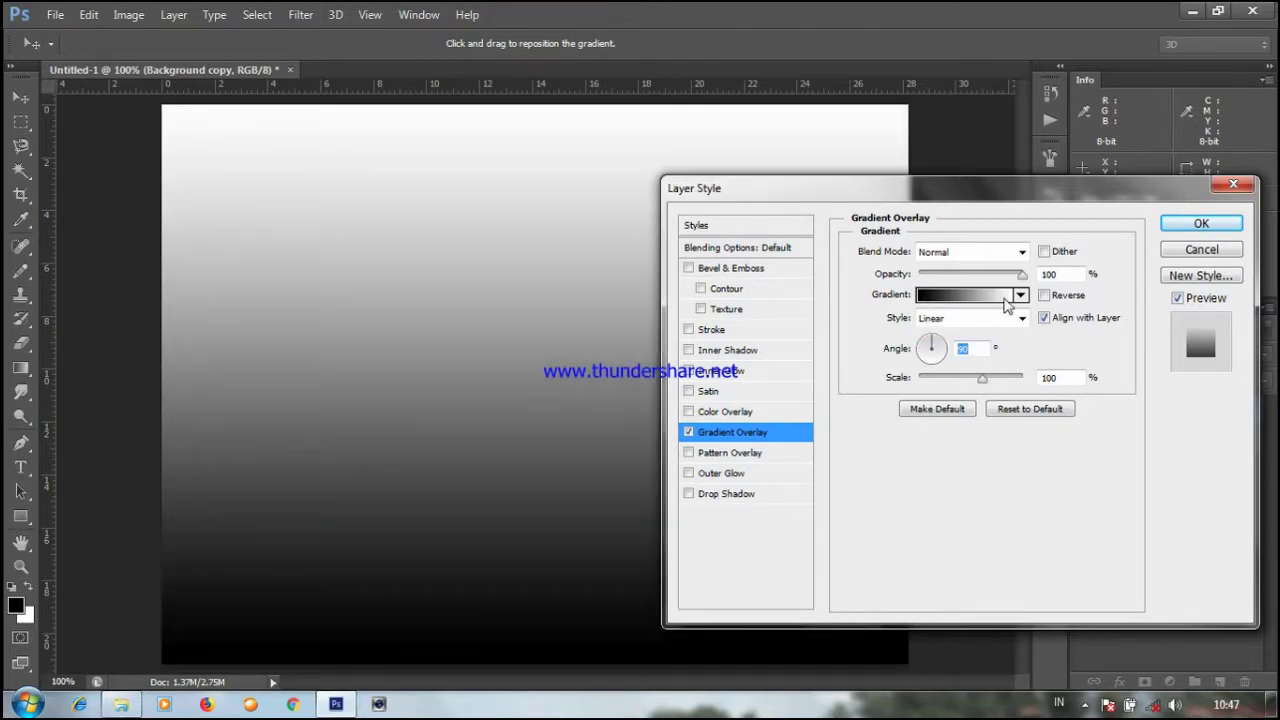
click(1200, 250)
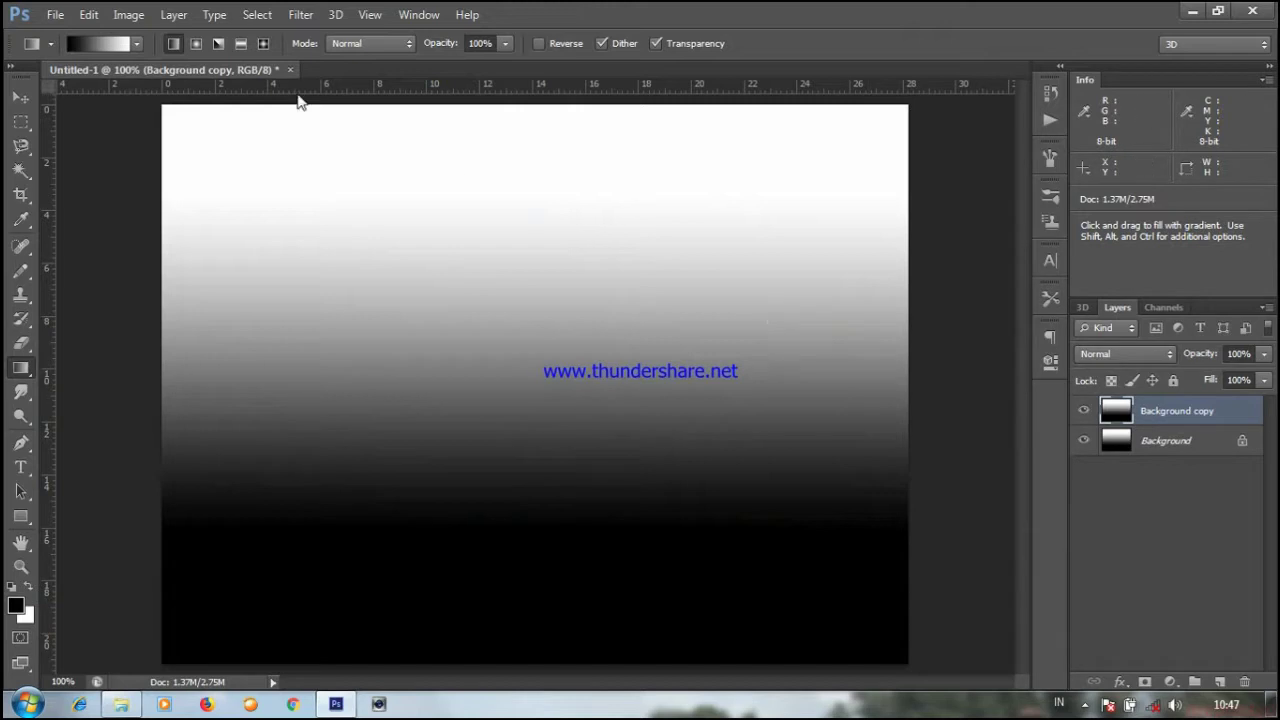
Step: Fill Background copy with a radial black-to-white gradient centred near the top
click(197, 44)
drag(457, 218, 457, 580)
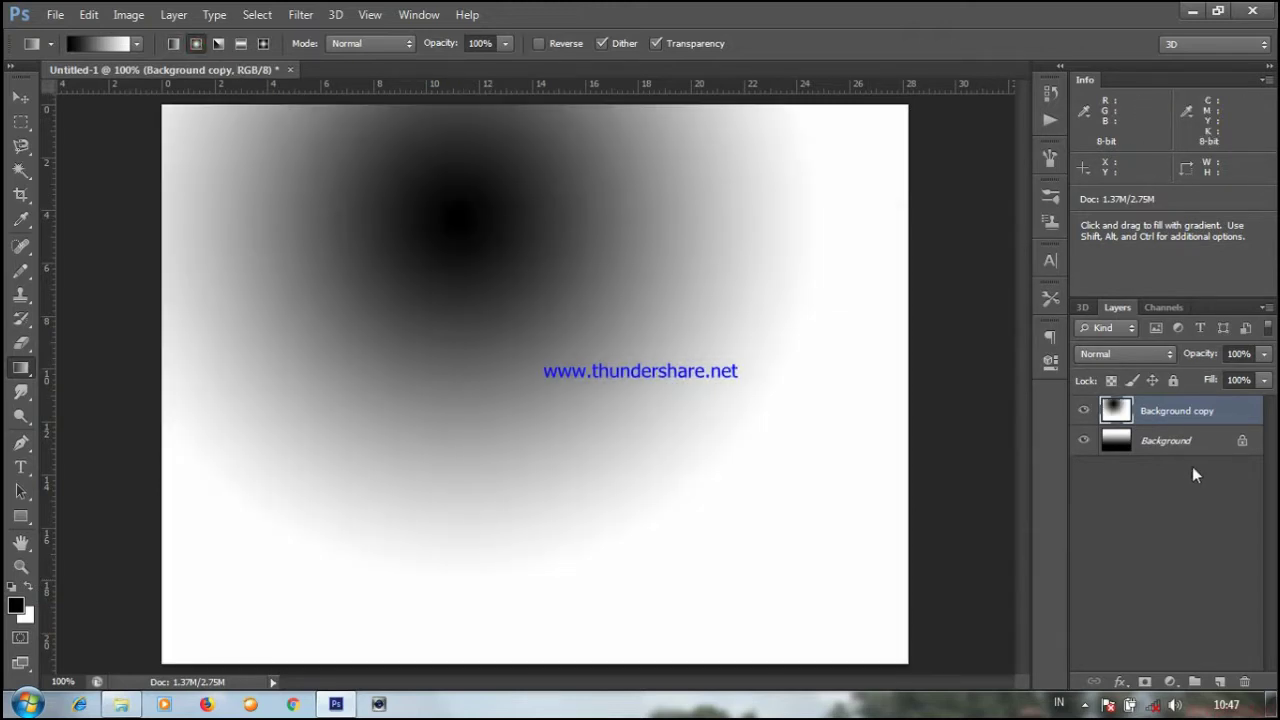
right_click(1169, 420)
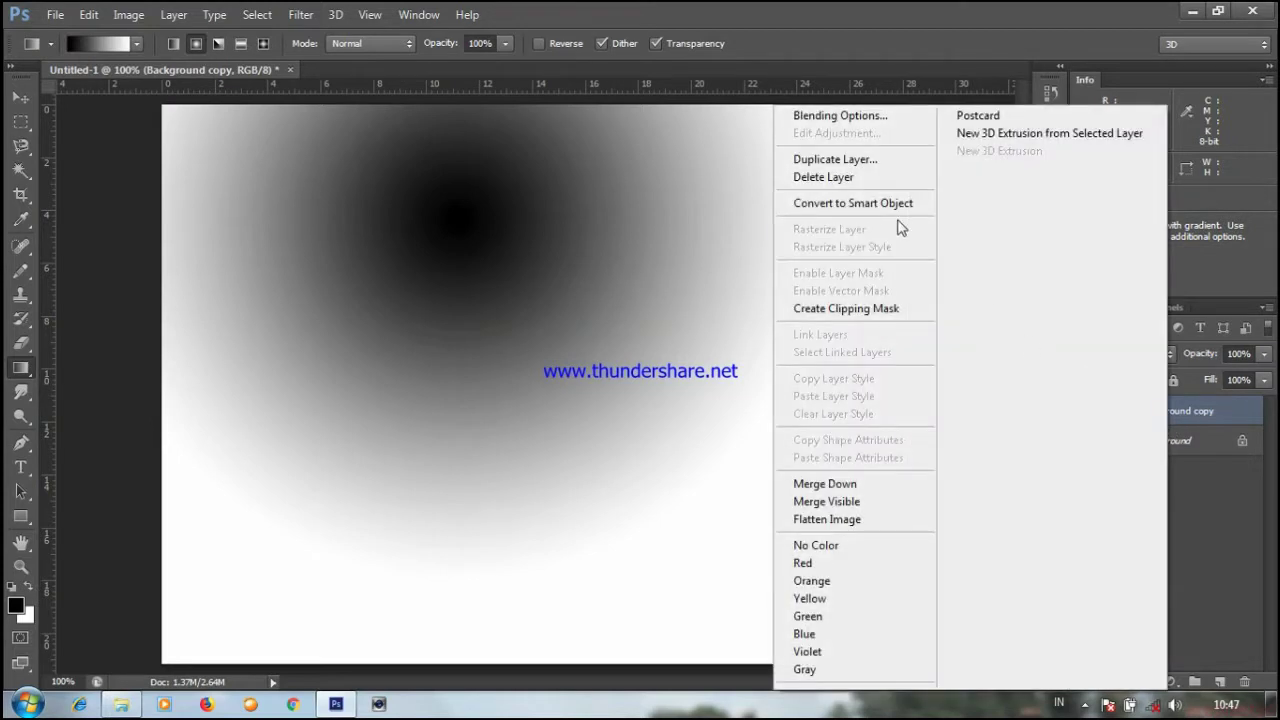
click(845, 116)
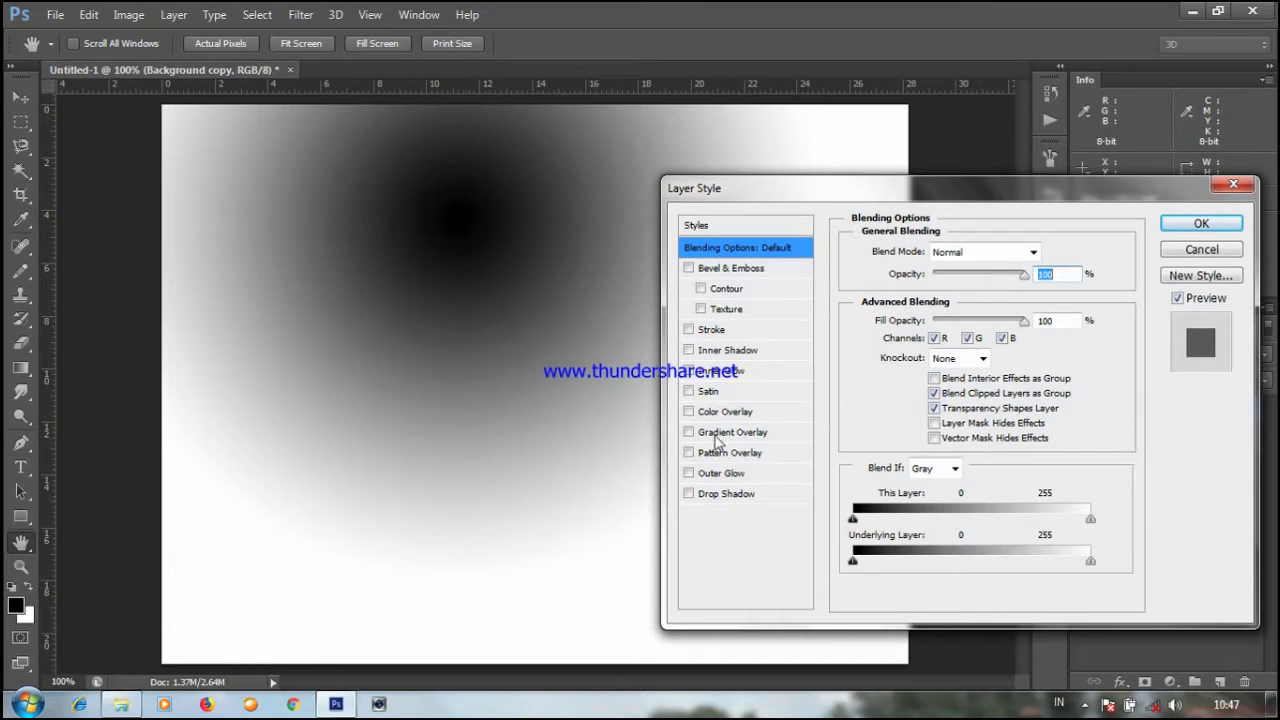
click(689, 433)
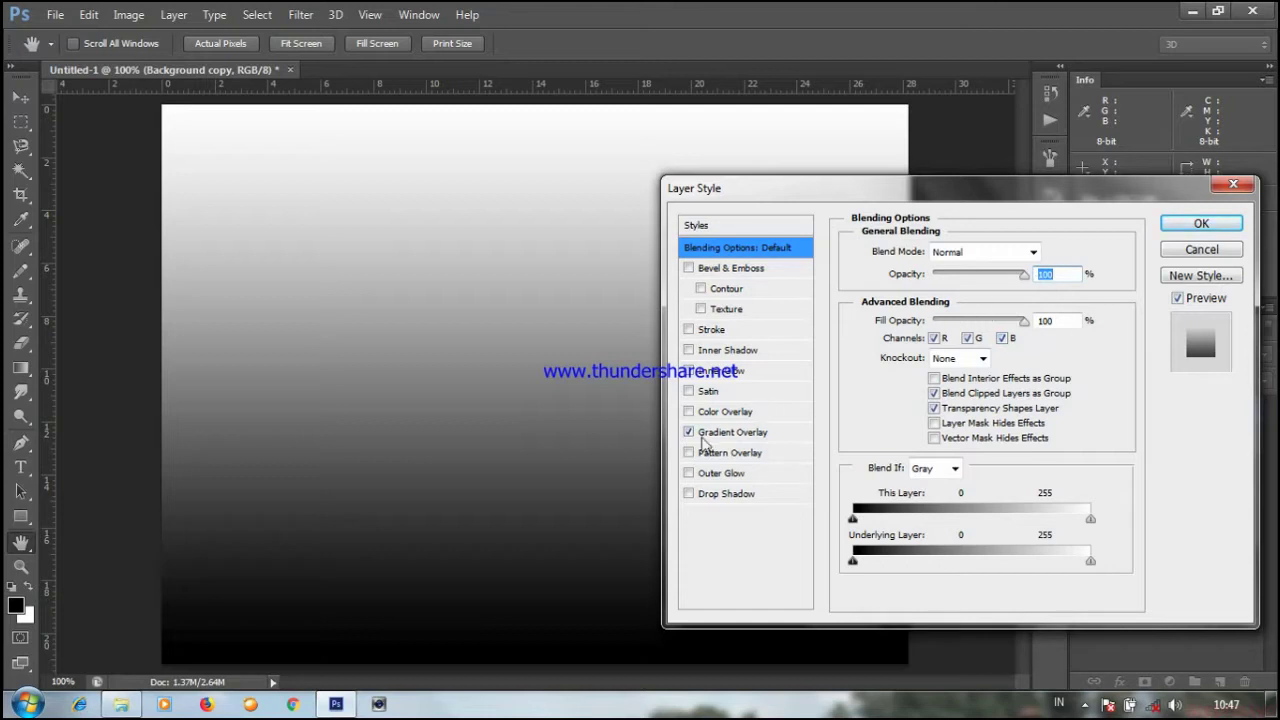
click(720, 435)
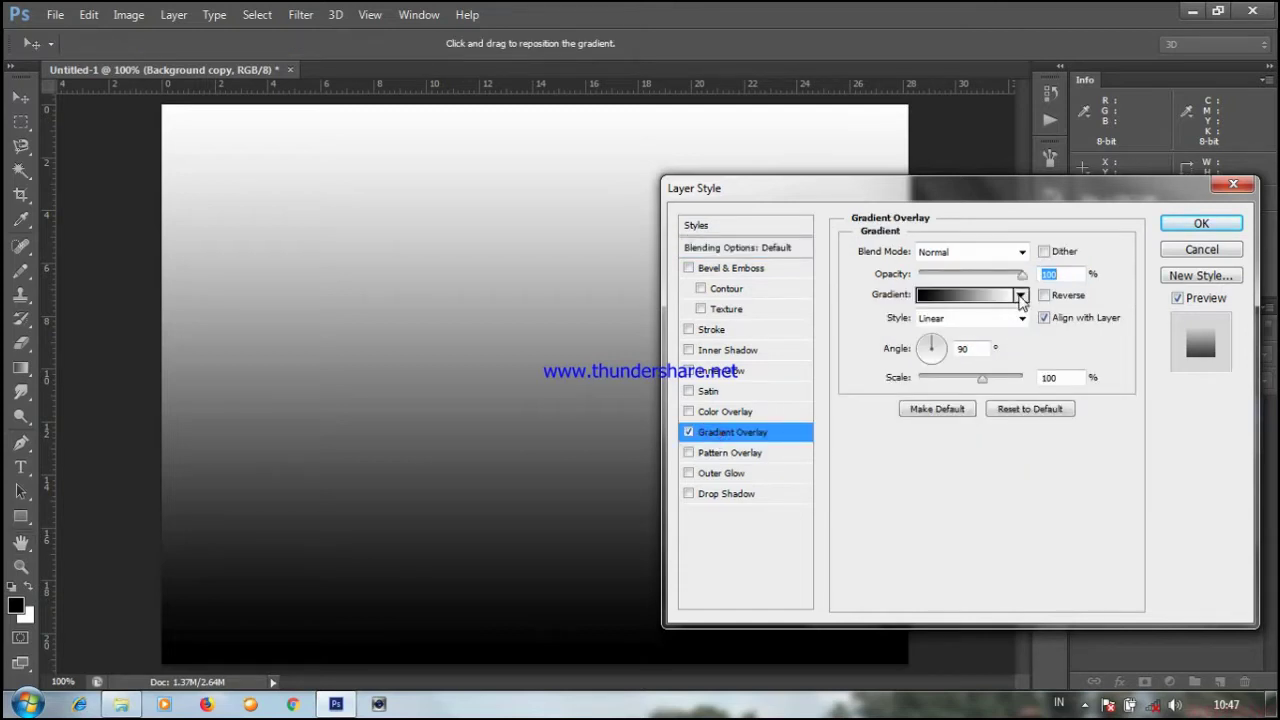
click(1020, 295)
click(1022, 318)
click(1000, 352)
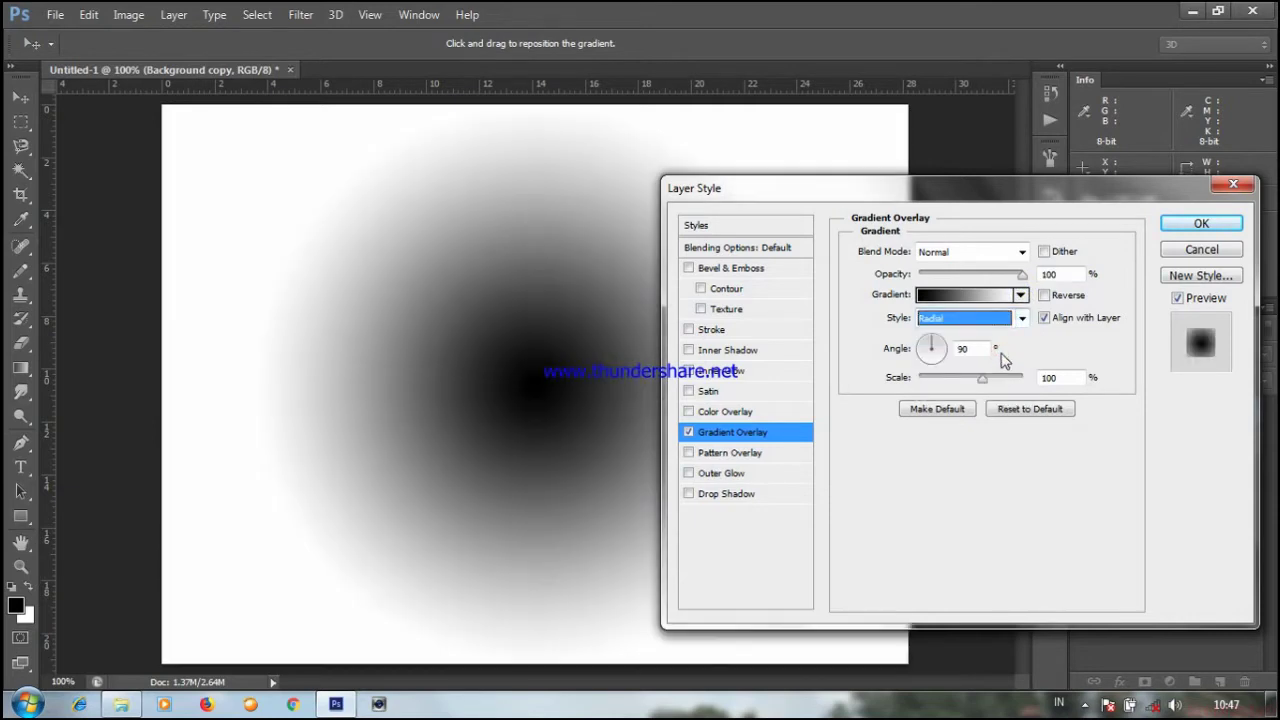
click(1022, 320)
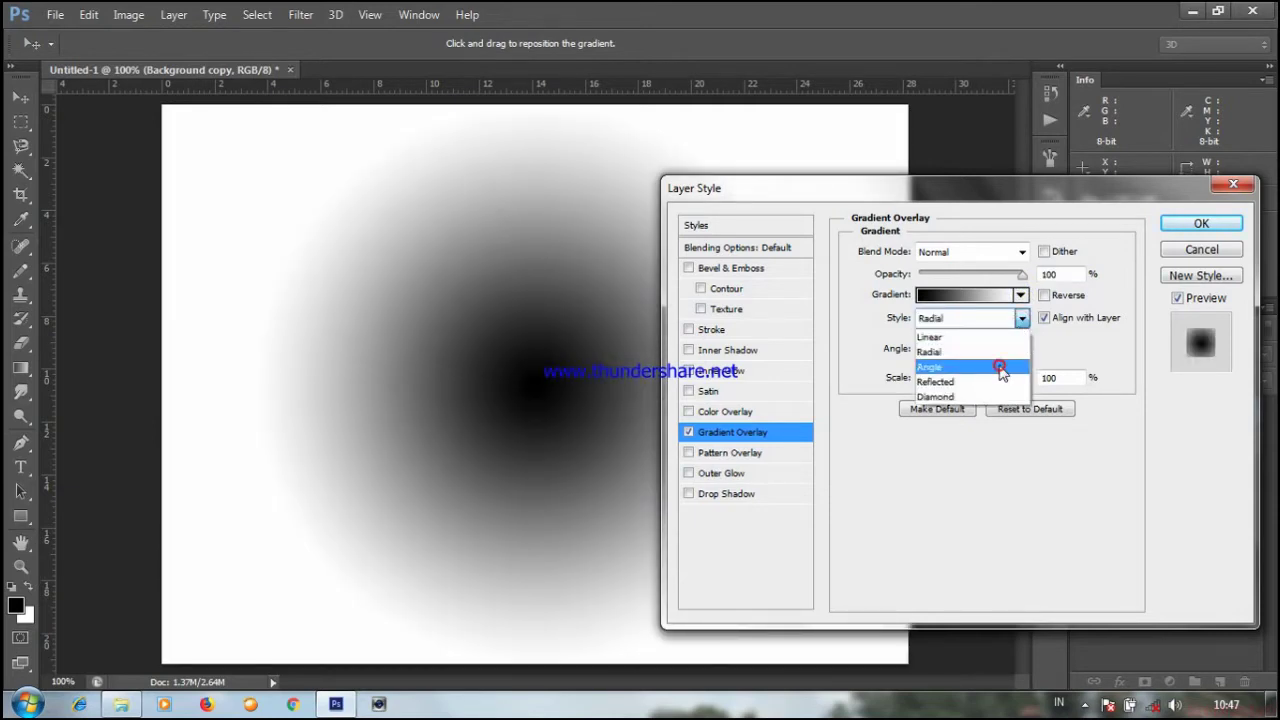
click(1000, 368)
click(1022, 318)
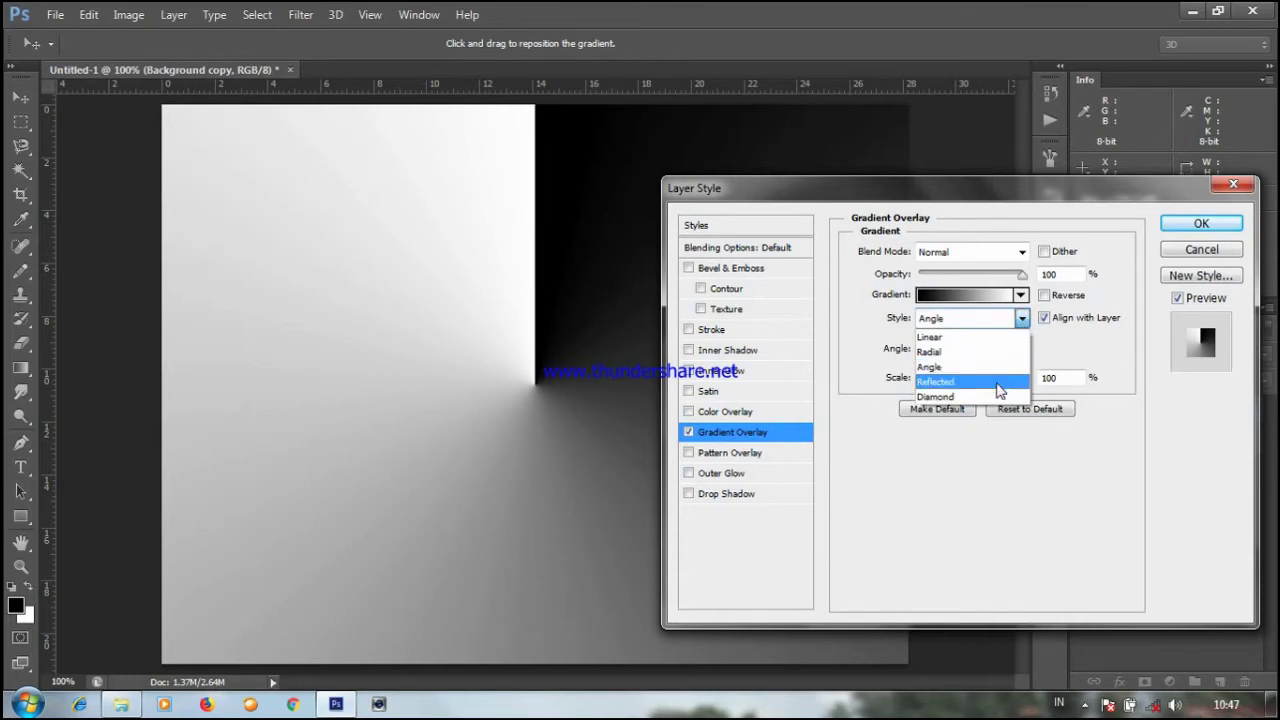
click(1000, 382)
click(1020, 320)
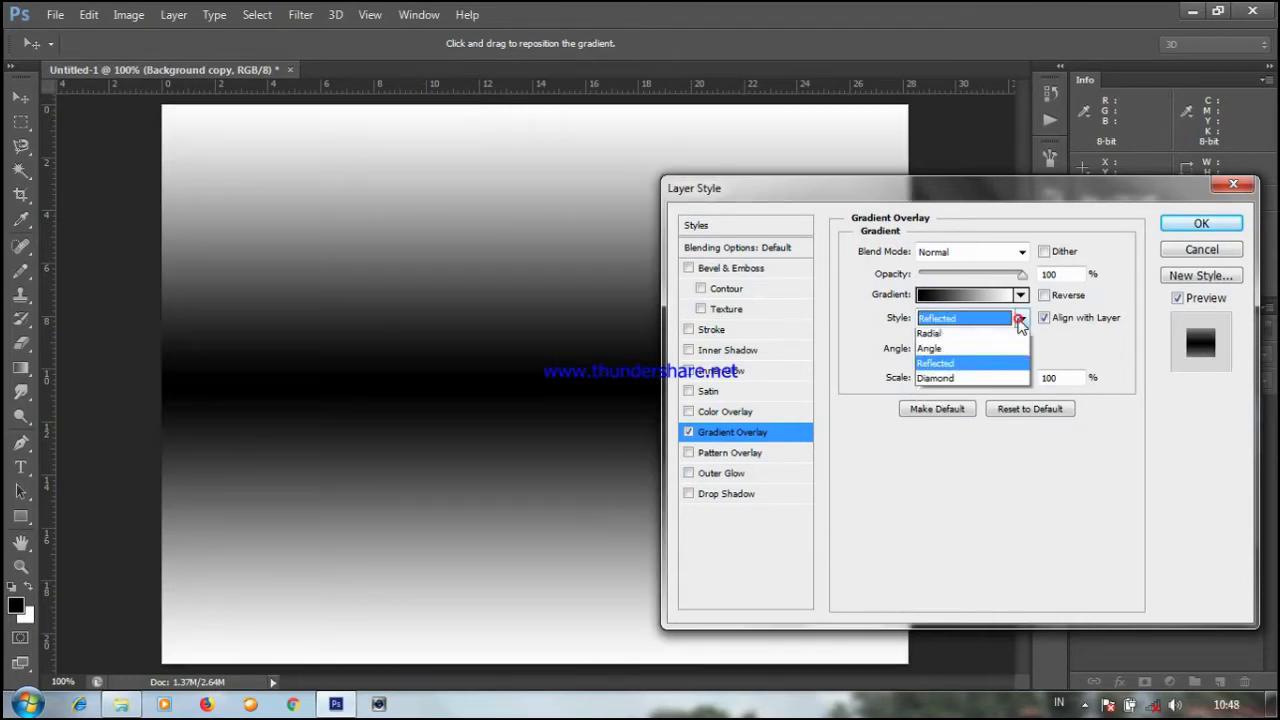
click(986, 397)
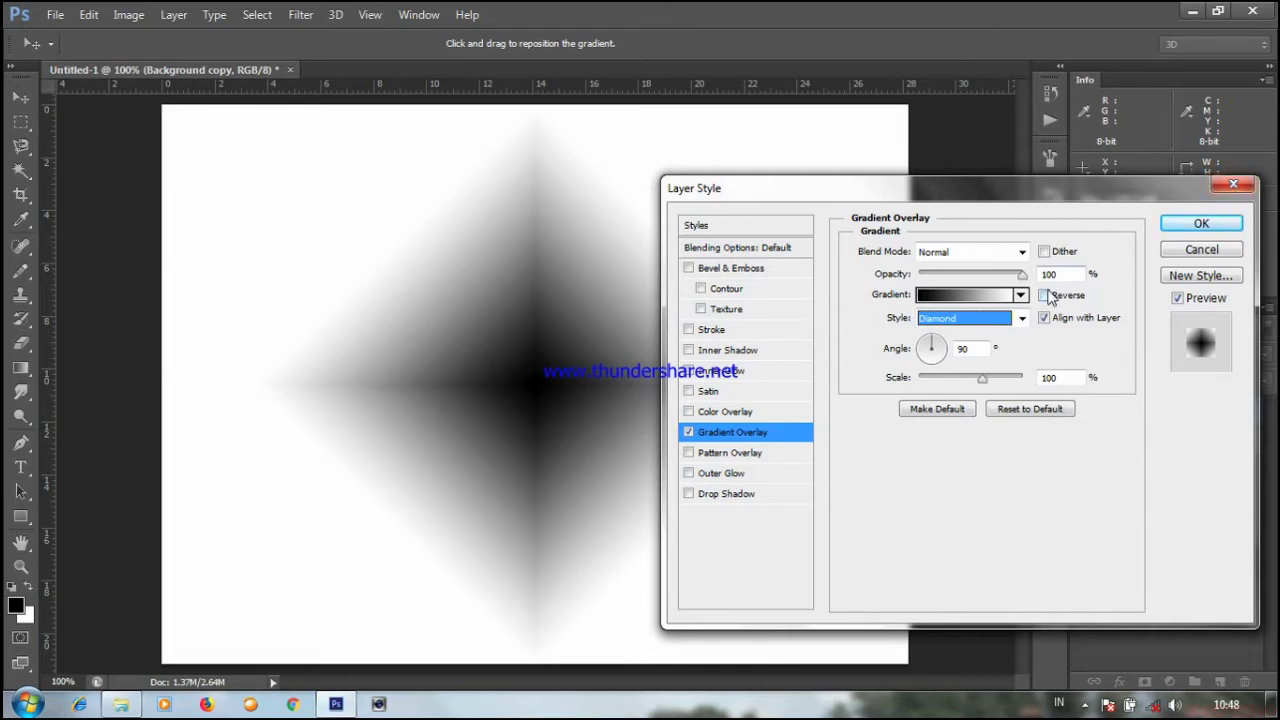
click(1045, 295)
click(1045, 295)
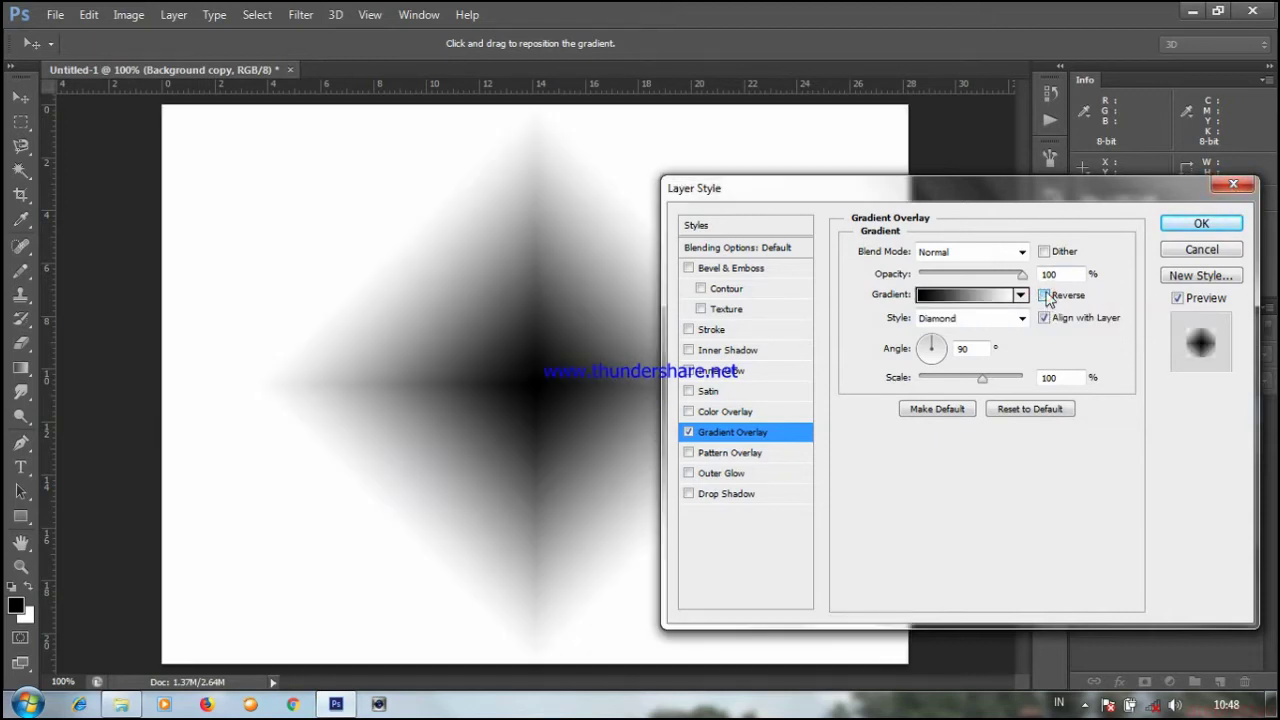
click(1021, 296)
click(1022, 318)
click(1000, 337)
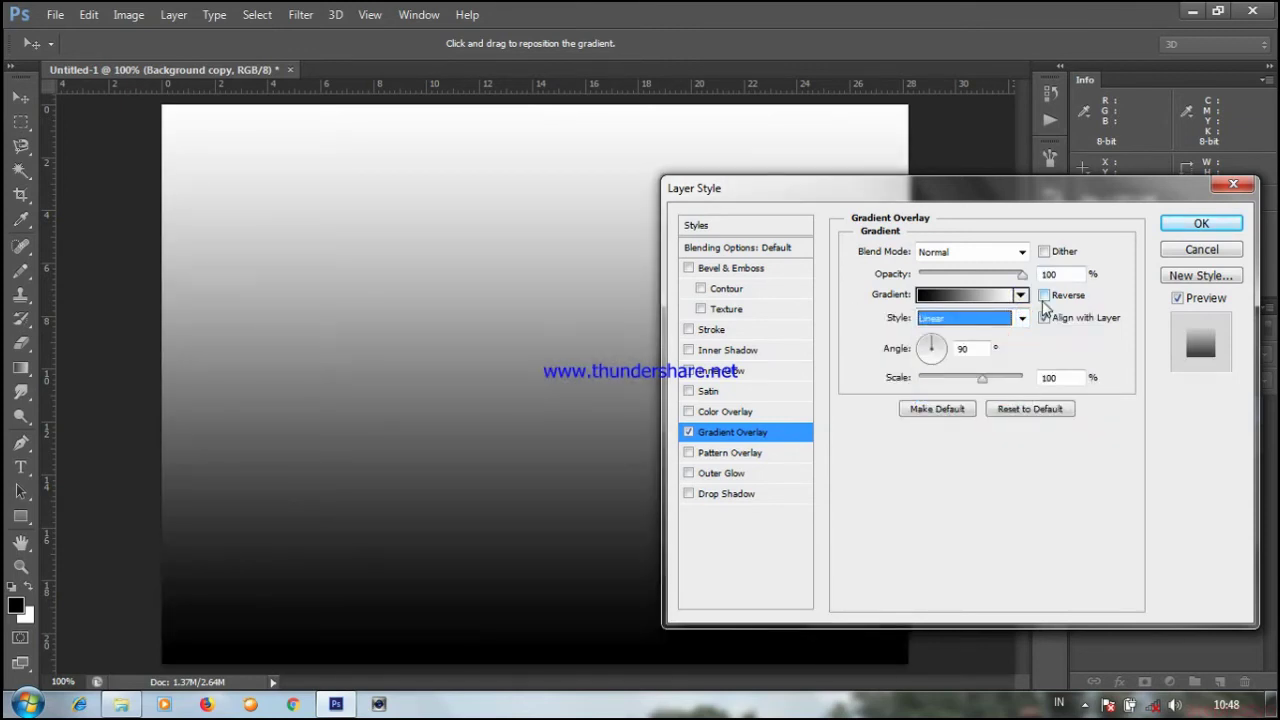
click(1045, 297)
click(1044, 296)
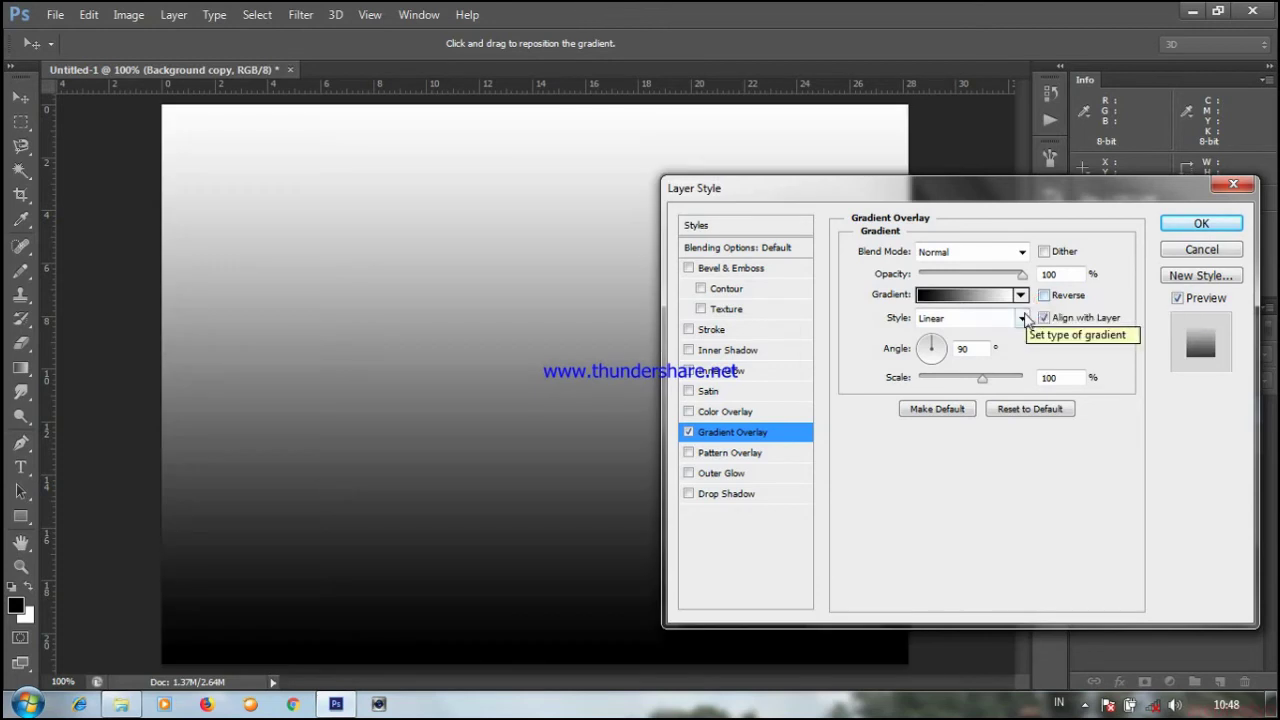
click(1021, 318)
click(1003, 352)
click(1045, 296)
click(1046, 299)
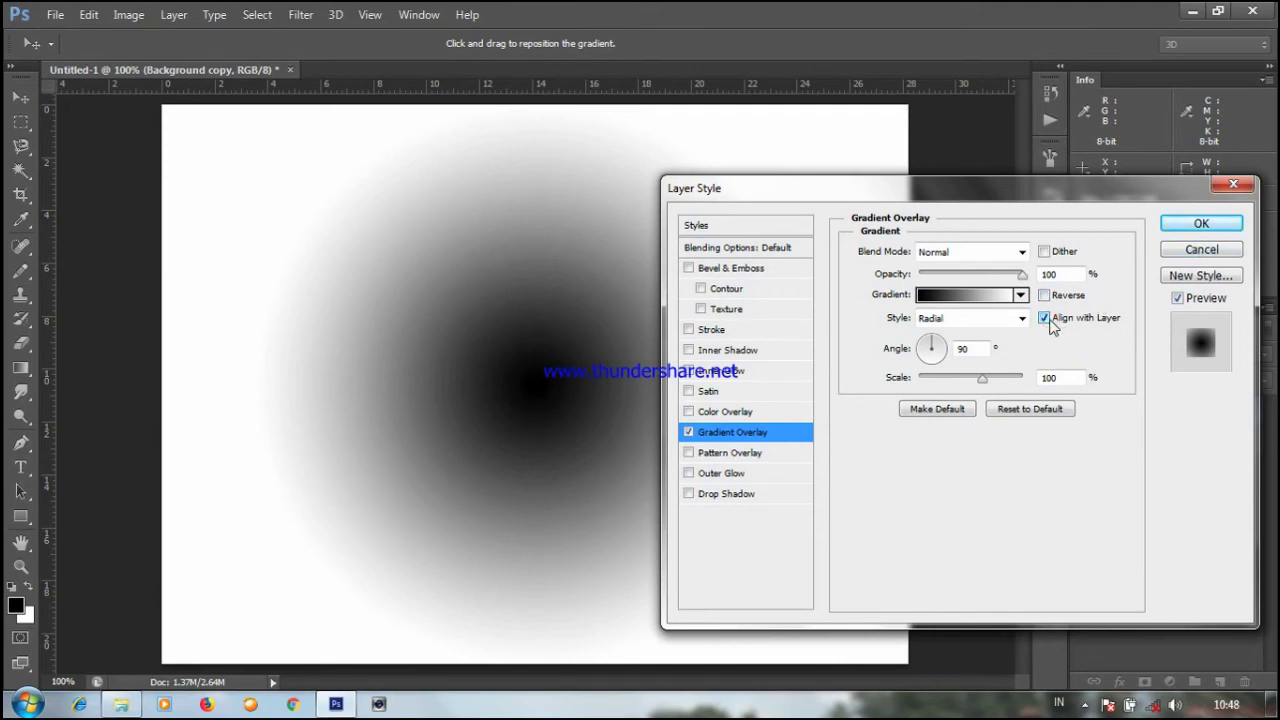
click(1203, 251)
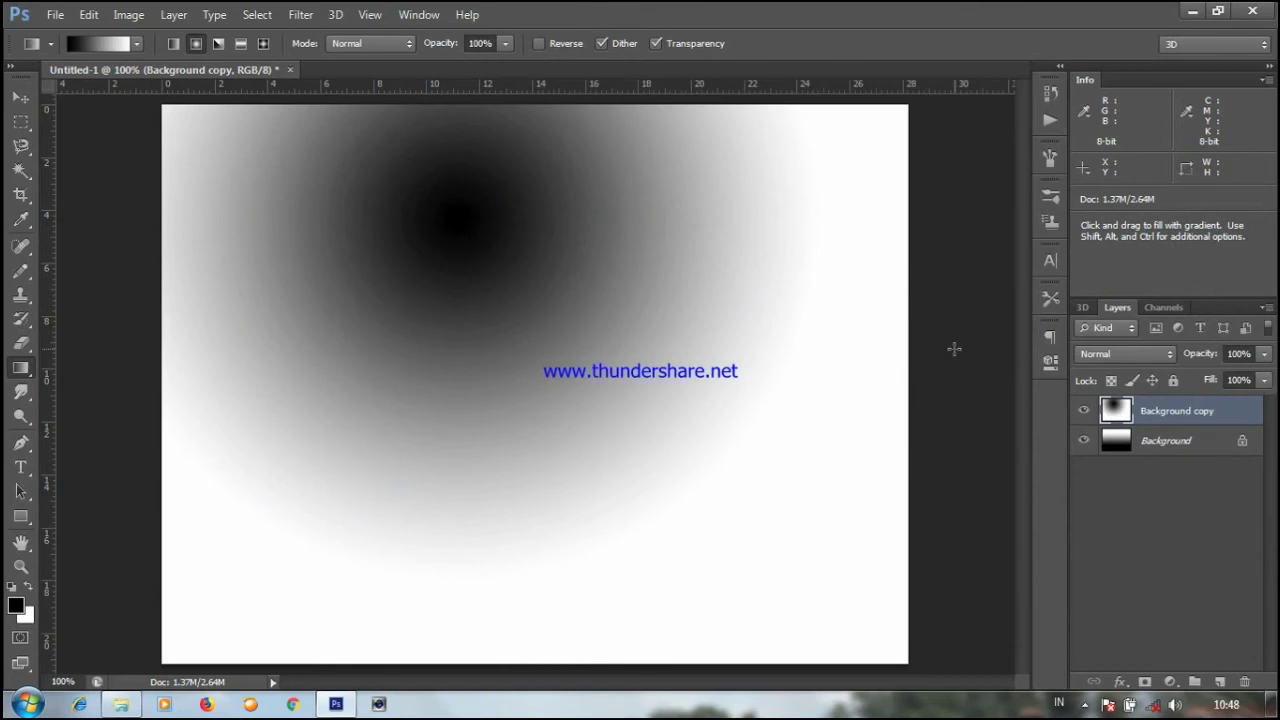